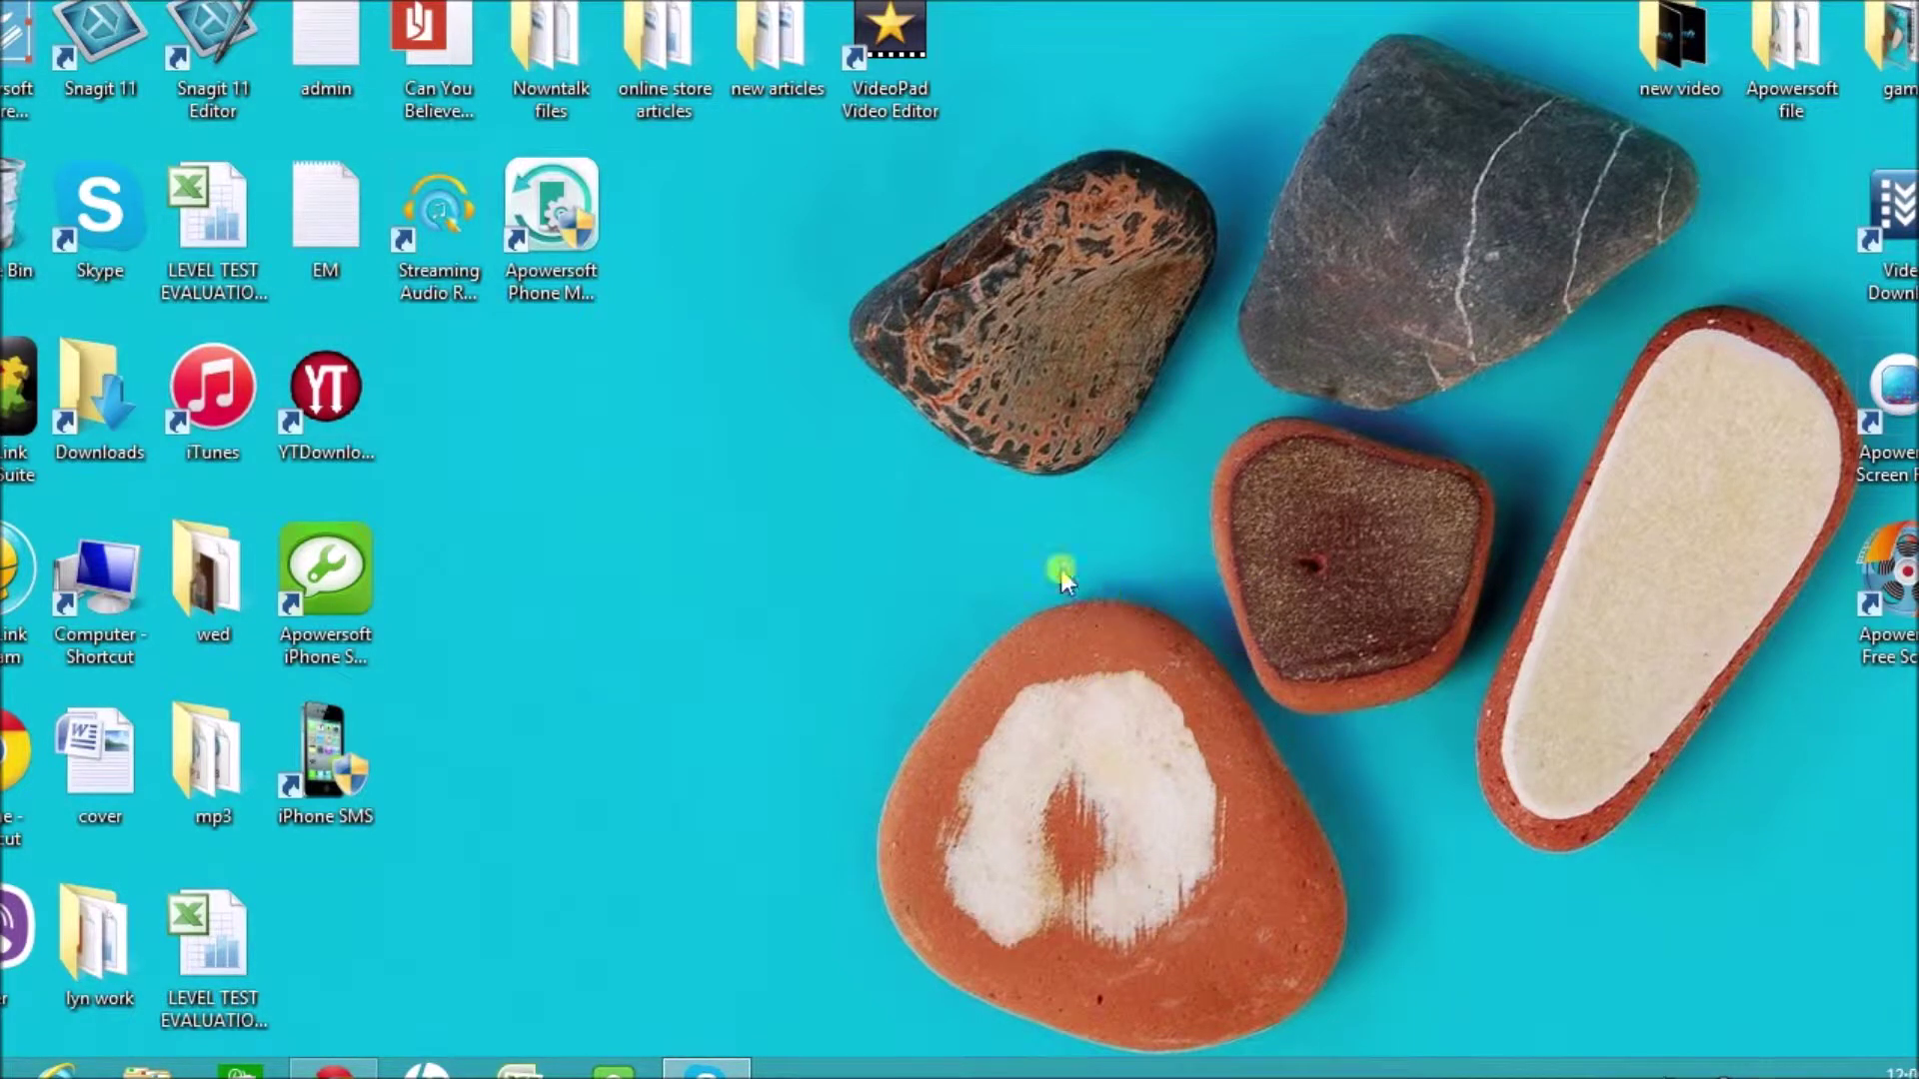
Bring the Apowersoft Phone Manager web page back in Chrome and scroll through it
{"action": "left_click", "coordinate": [556, 215]}
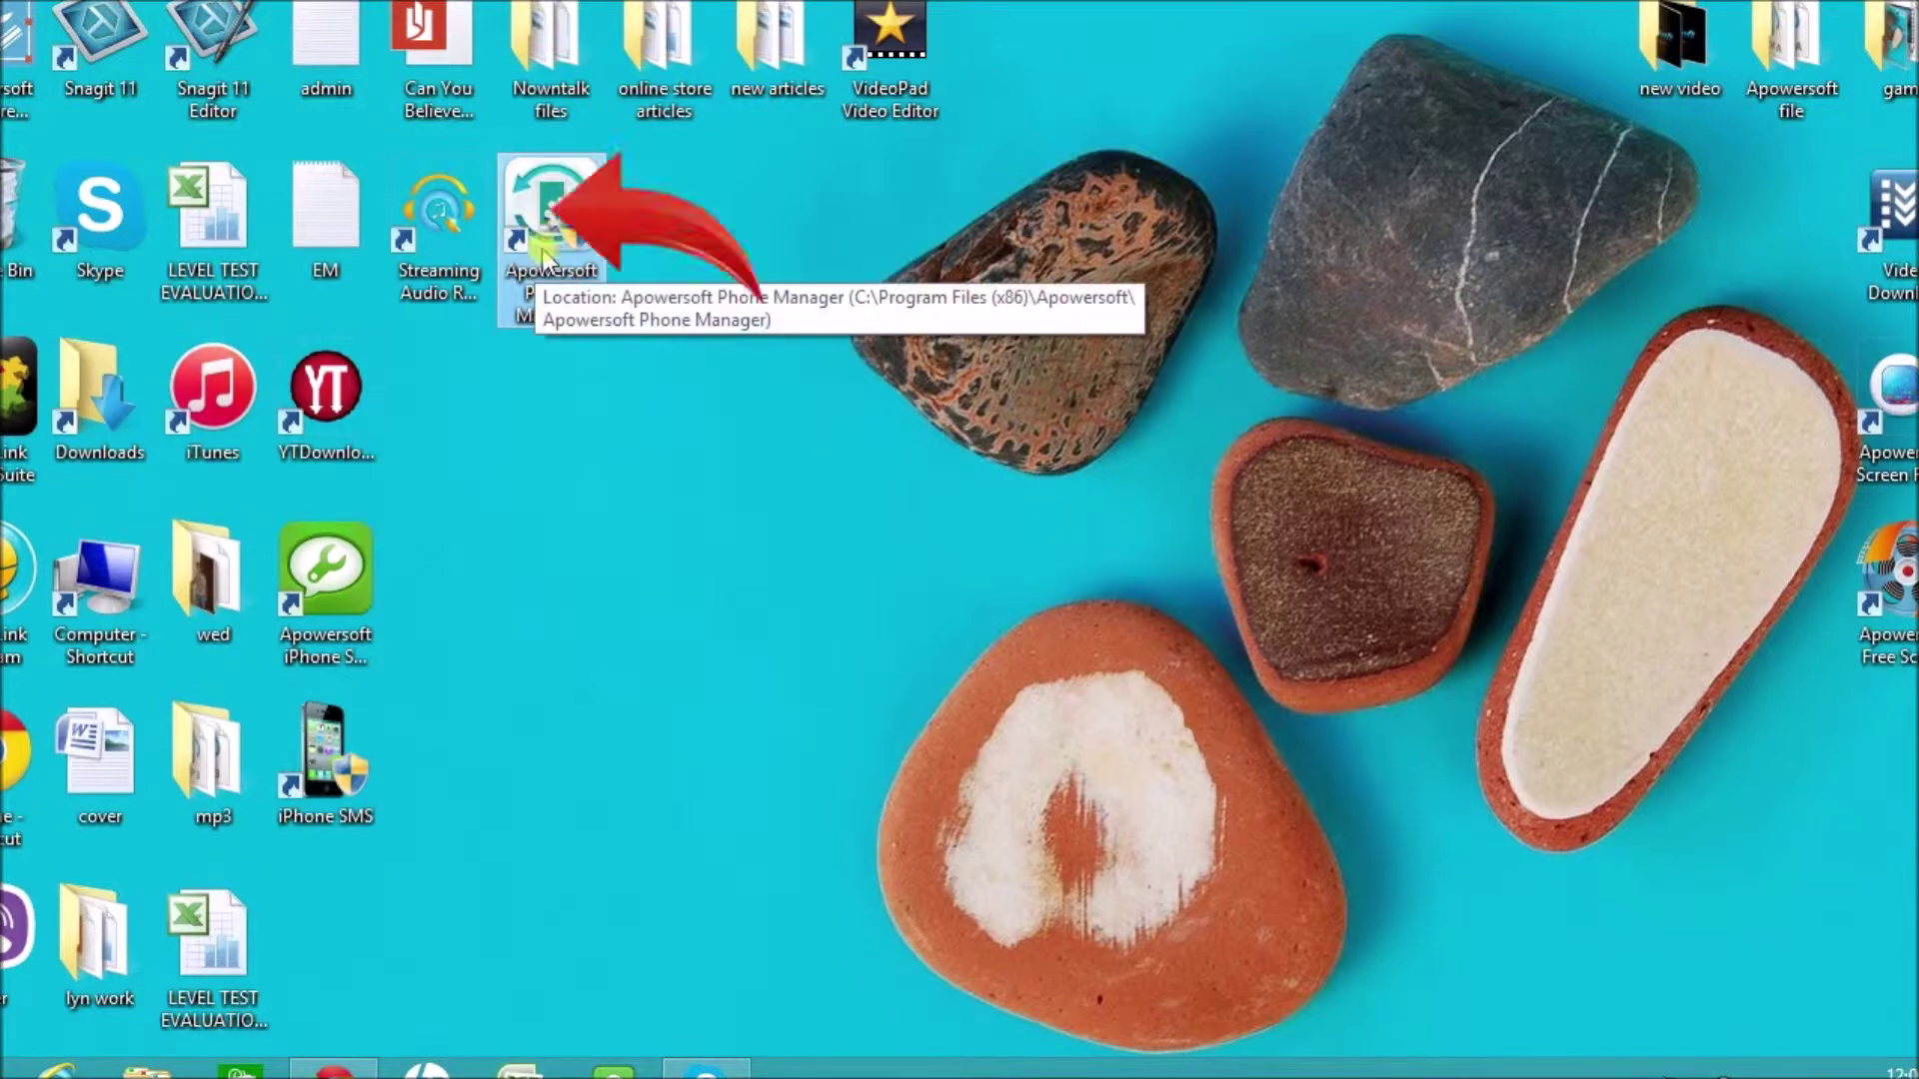
{"action": "left_click", "coordinate": [828, 312]}
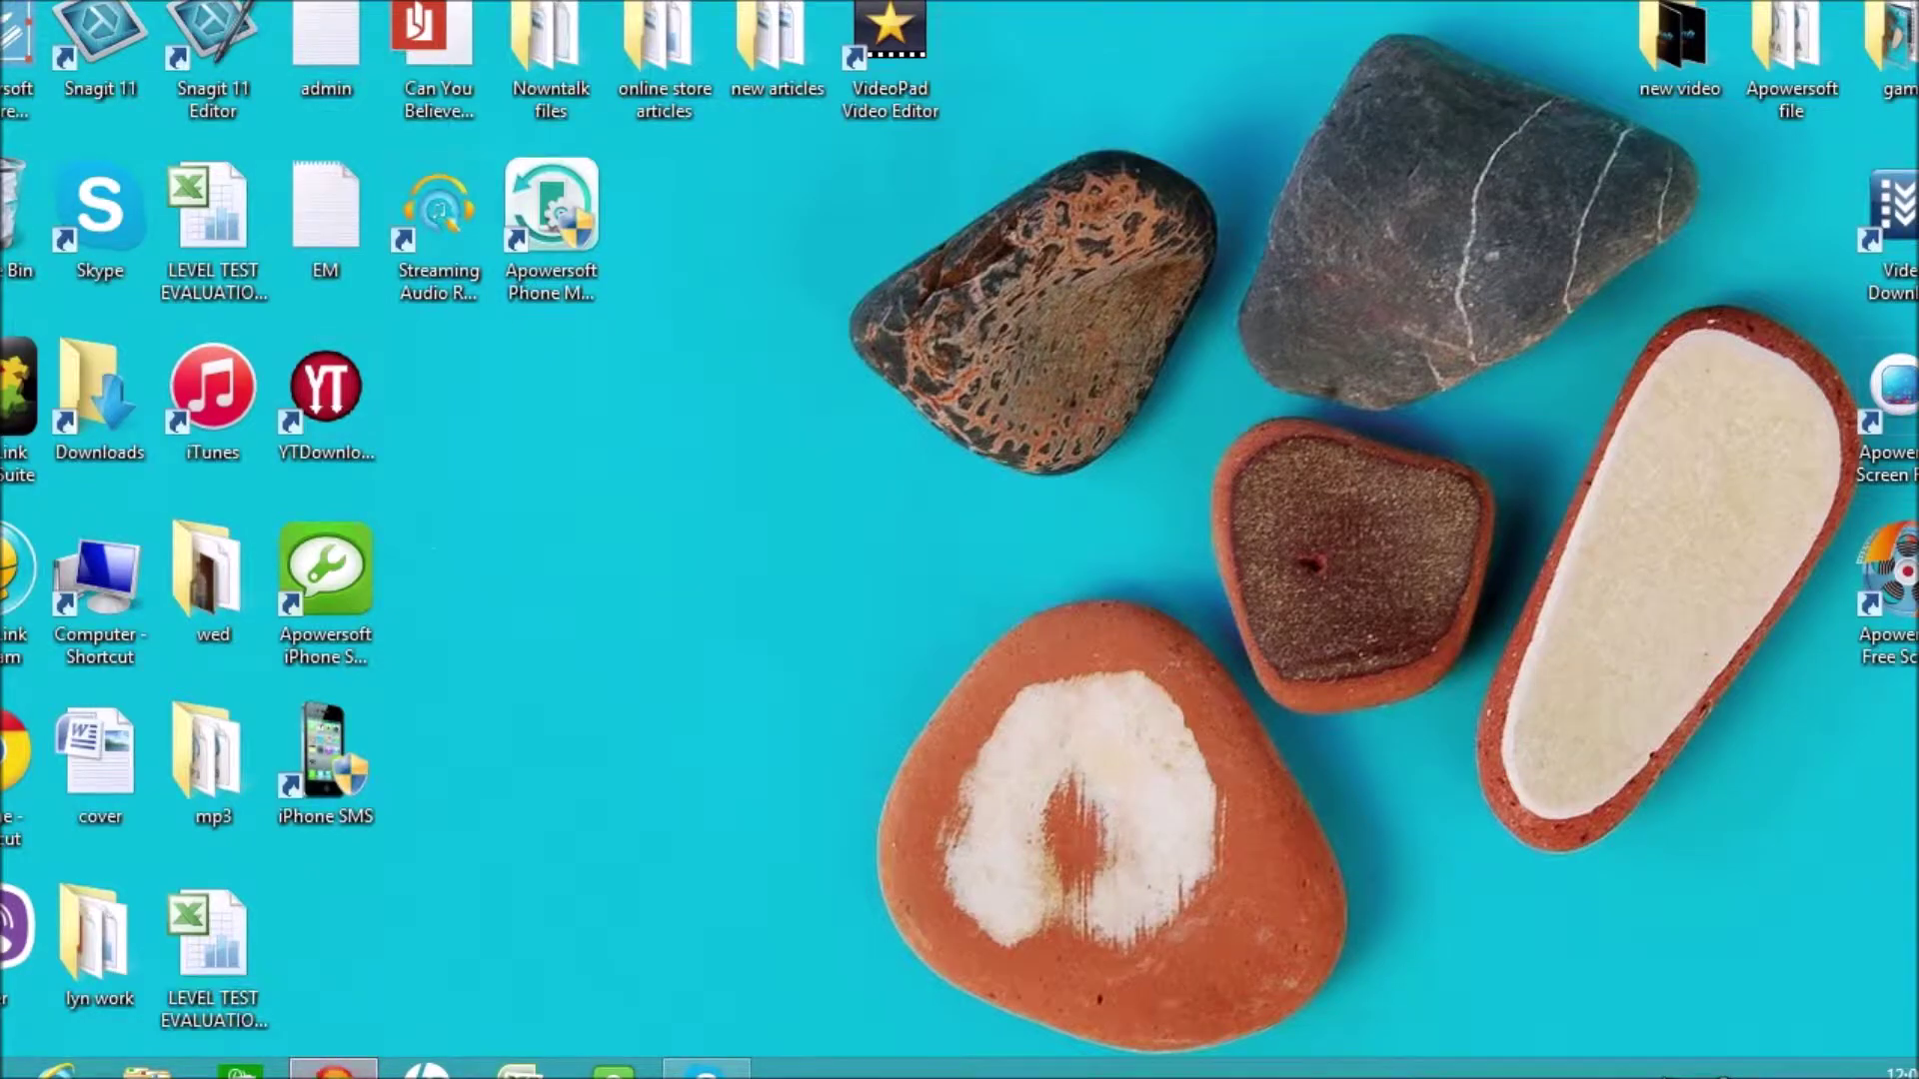
{"action": "left_click", "coordinate": [333, 1069]}
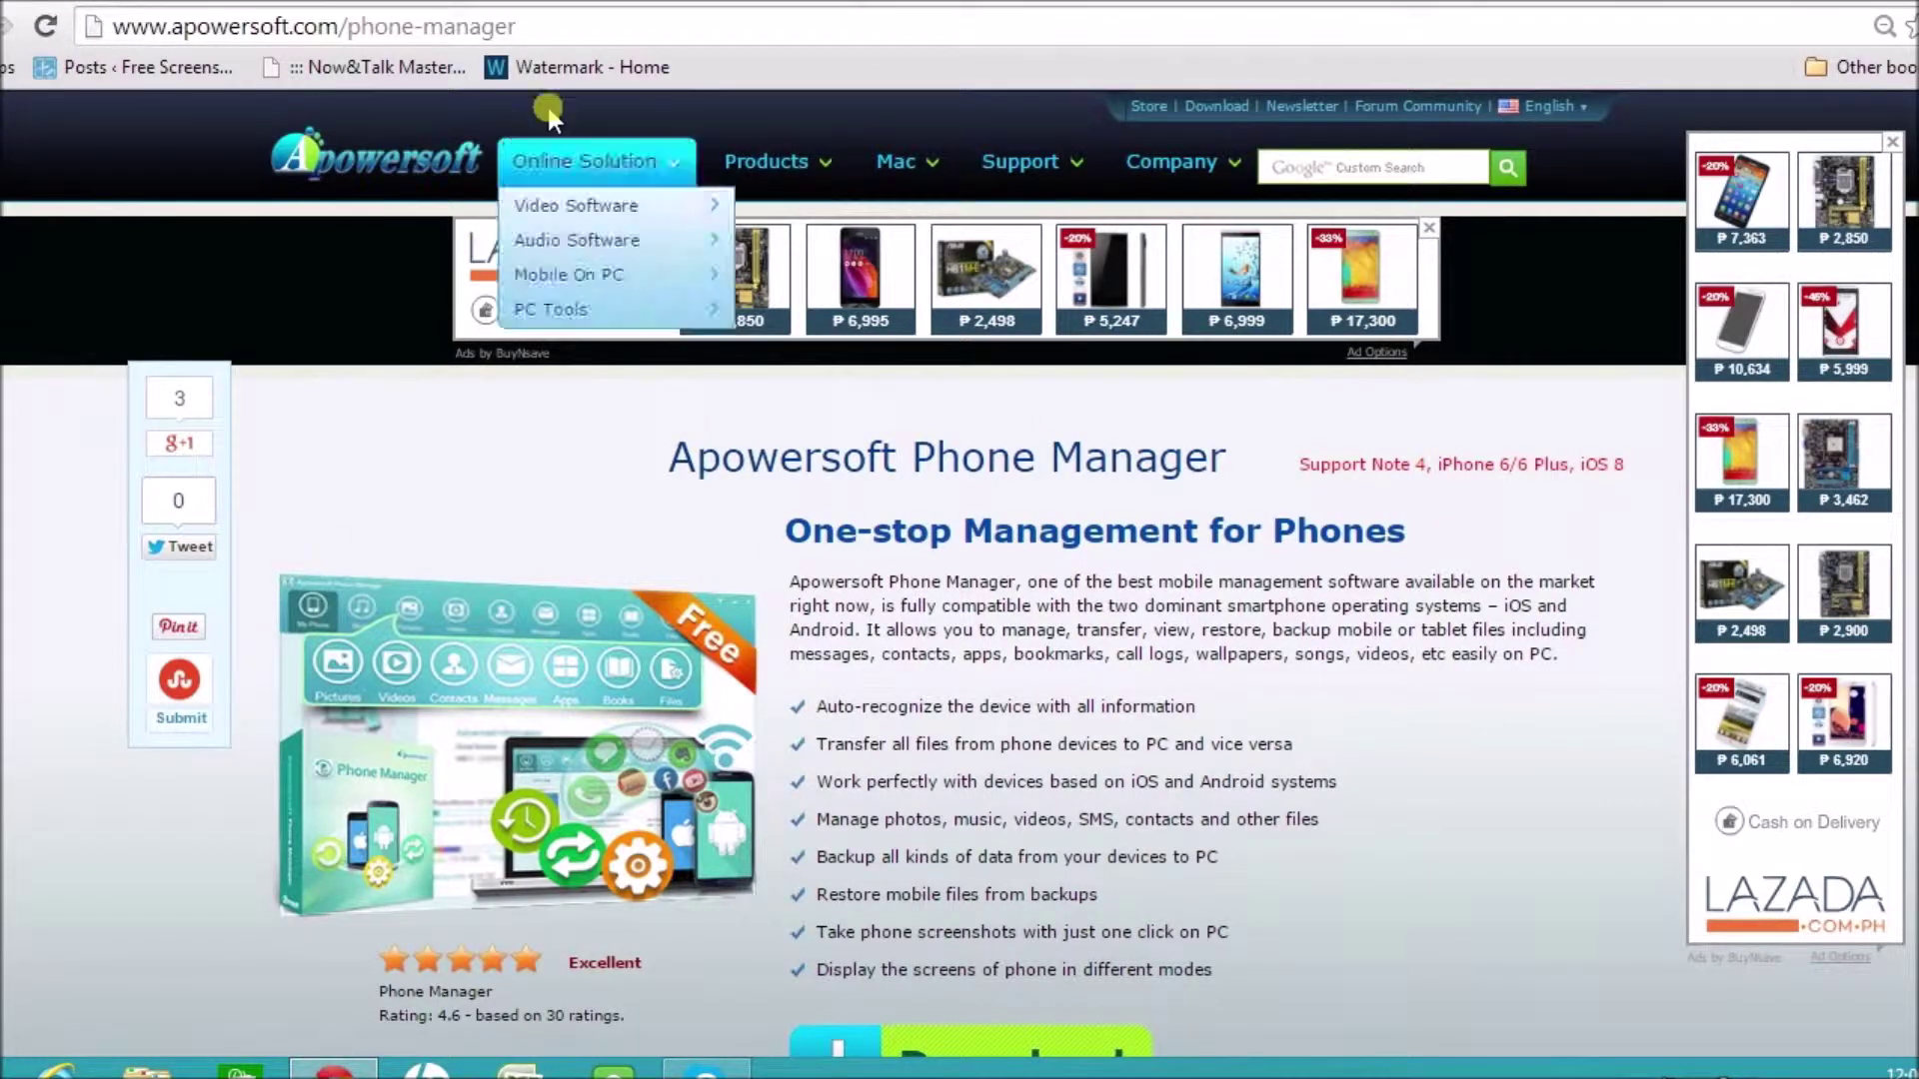
{"action": "left_click", "coordinate": [460, 30]}
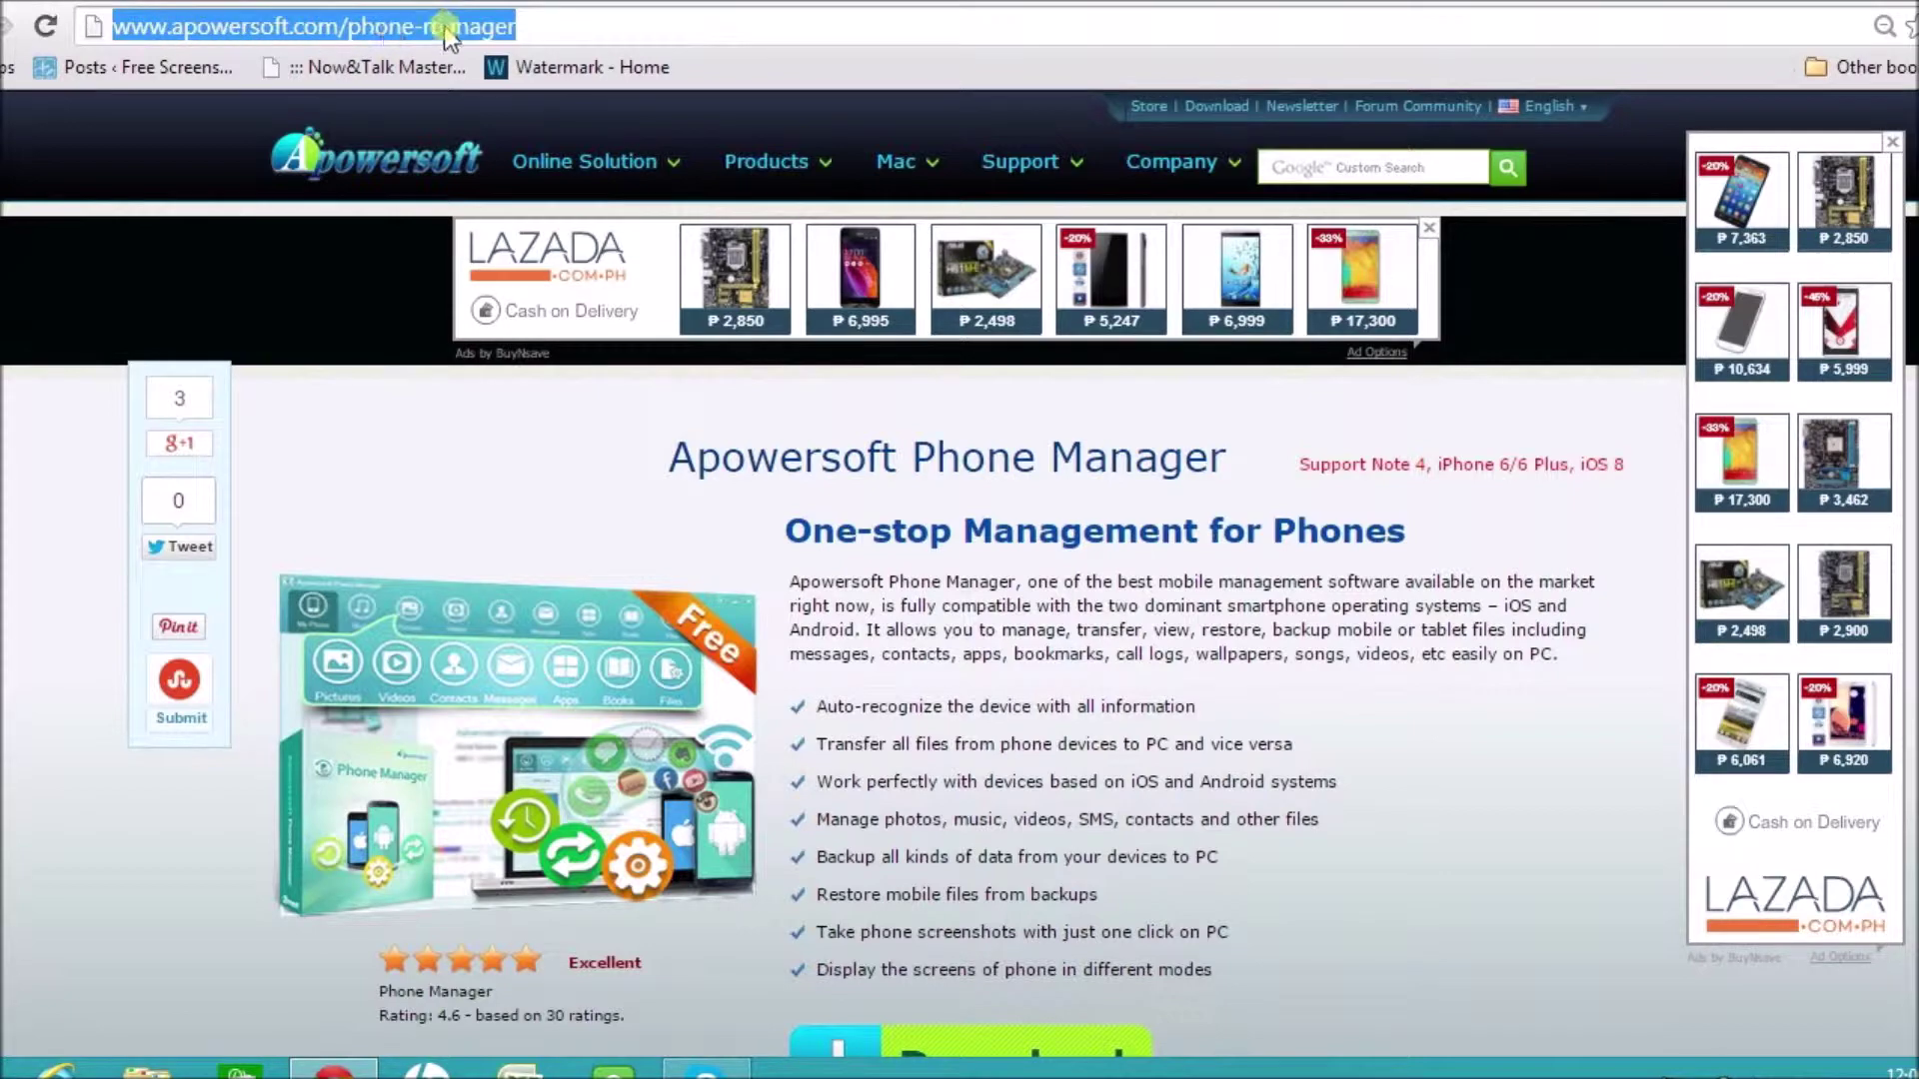
{"action": "left_click", "coordinate": [1097, 699]}
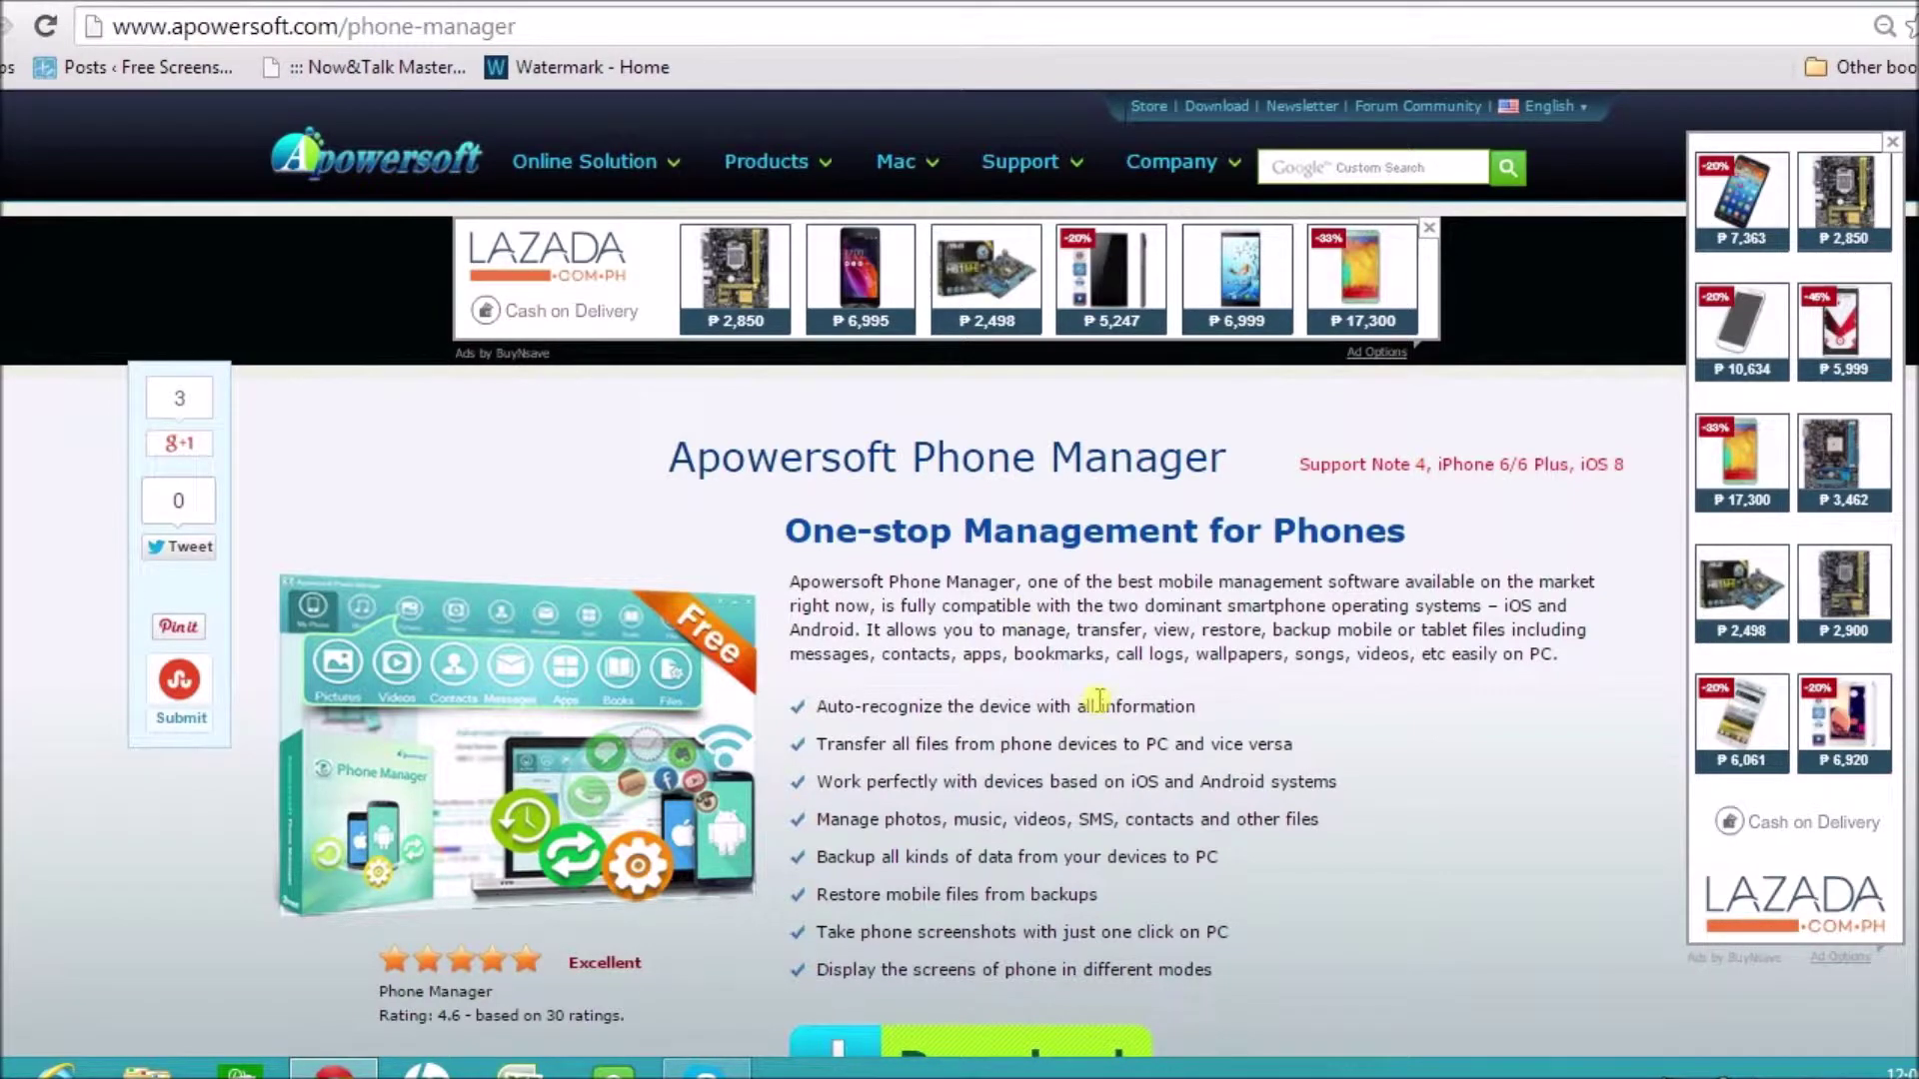
{"action": "scroll", "coordinate": [1156, 627], "scroll_direction": "down", "scroll_amount": 3}
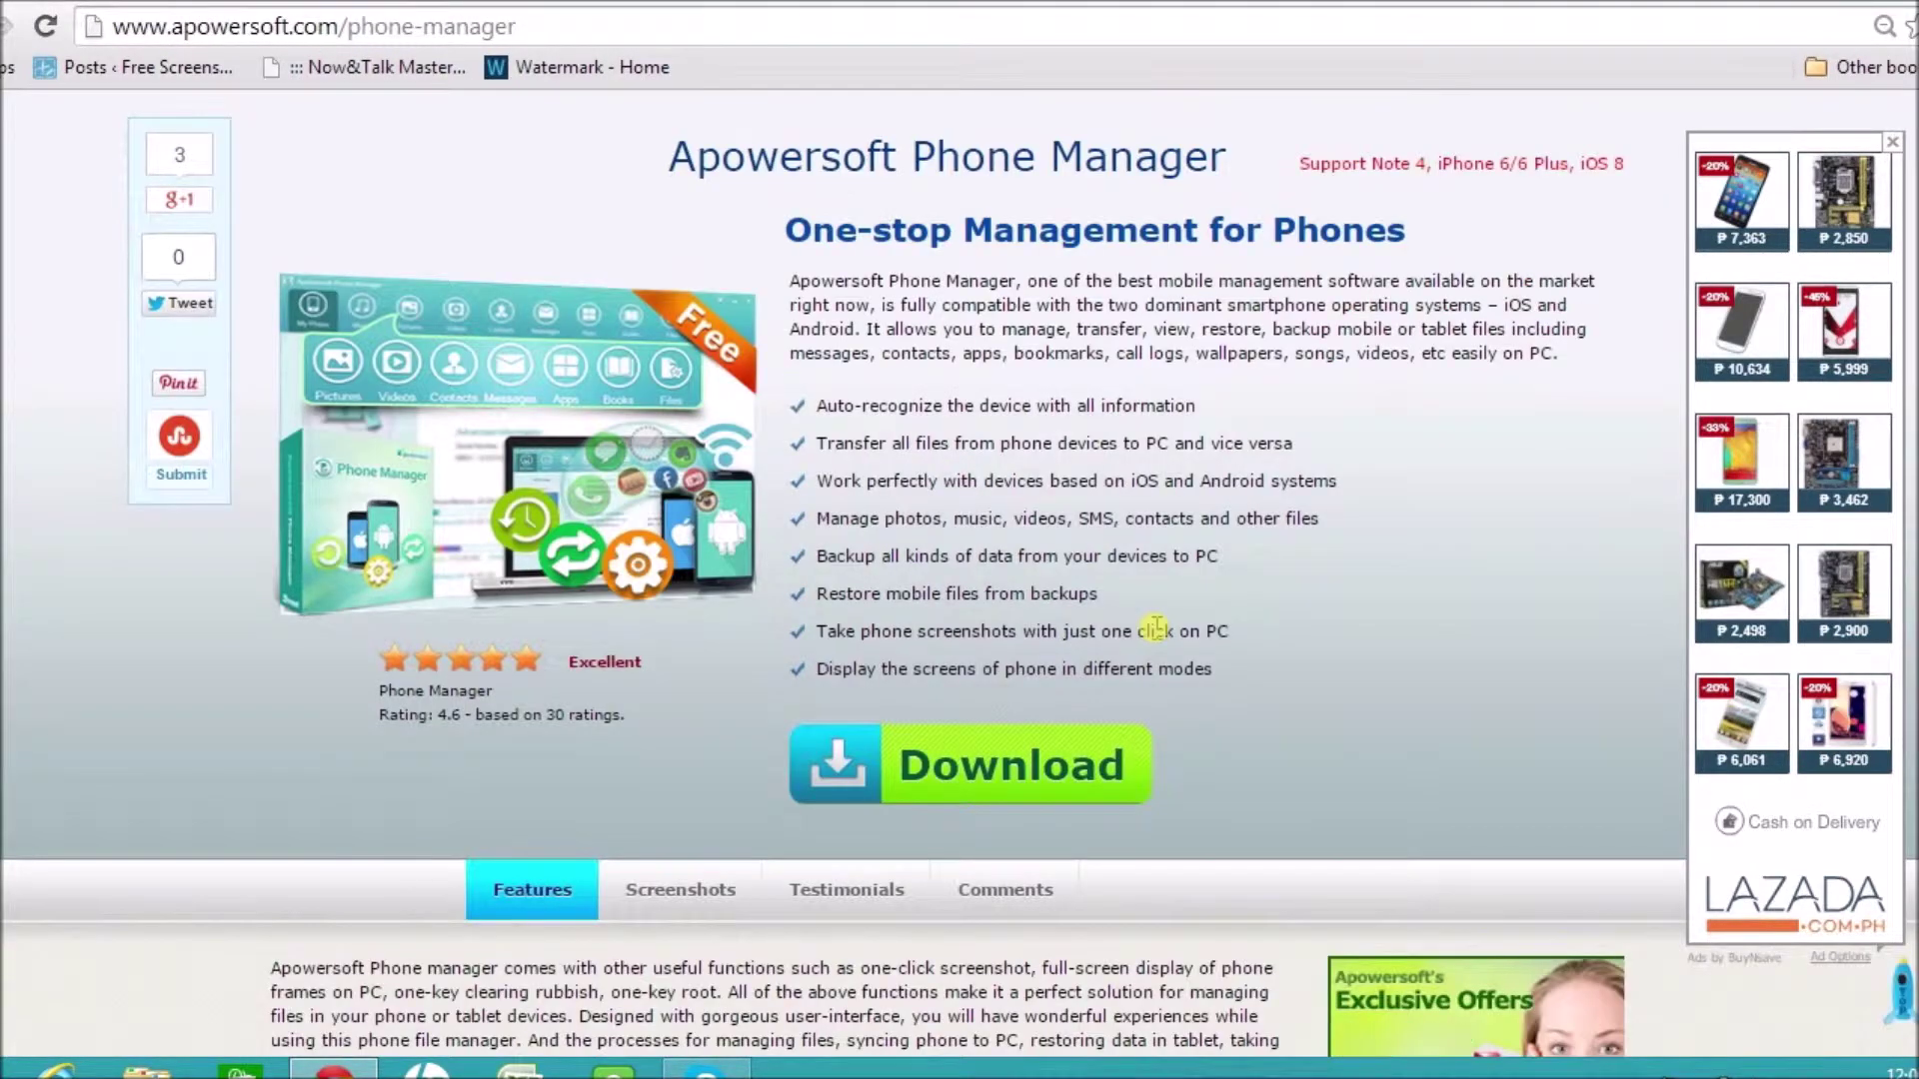
{"action": "scroll", "coordinate": [1155, 626], "scroll_direction": "up", "scroll_amount": 2}
{"action": "scroll", "coordinate": [1155, 628], "scroll_direction": "down", "scroll_amount": 15}
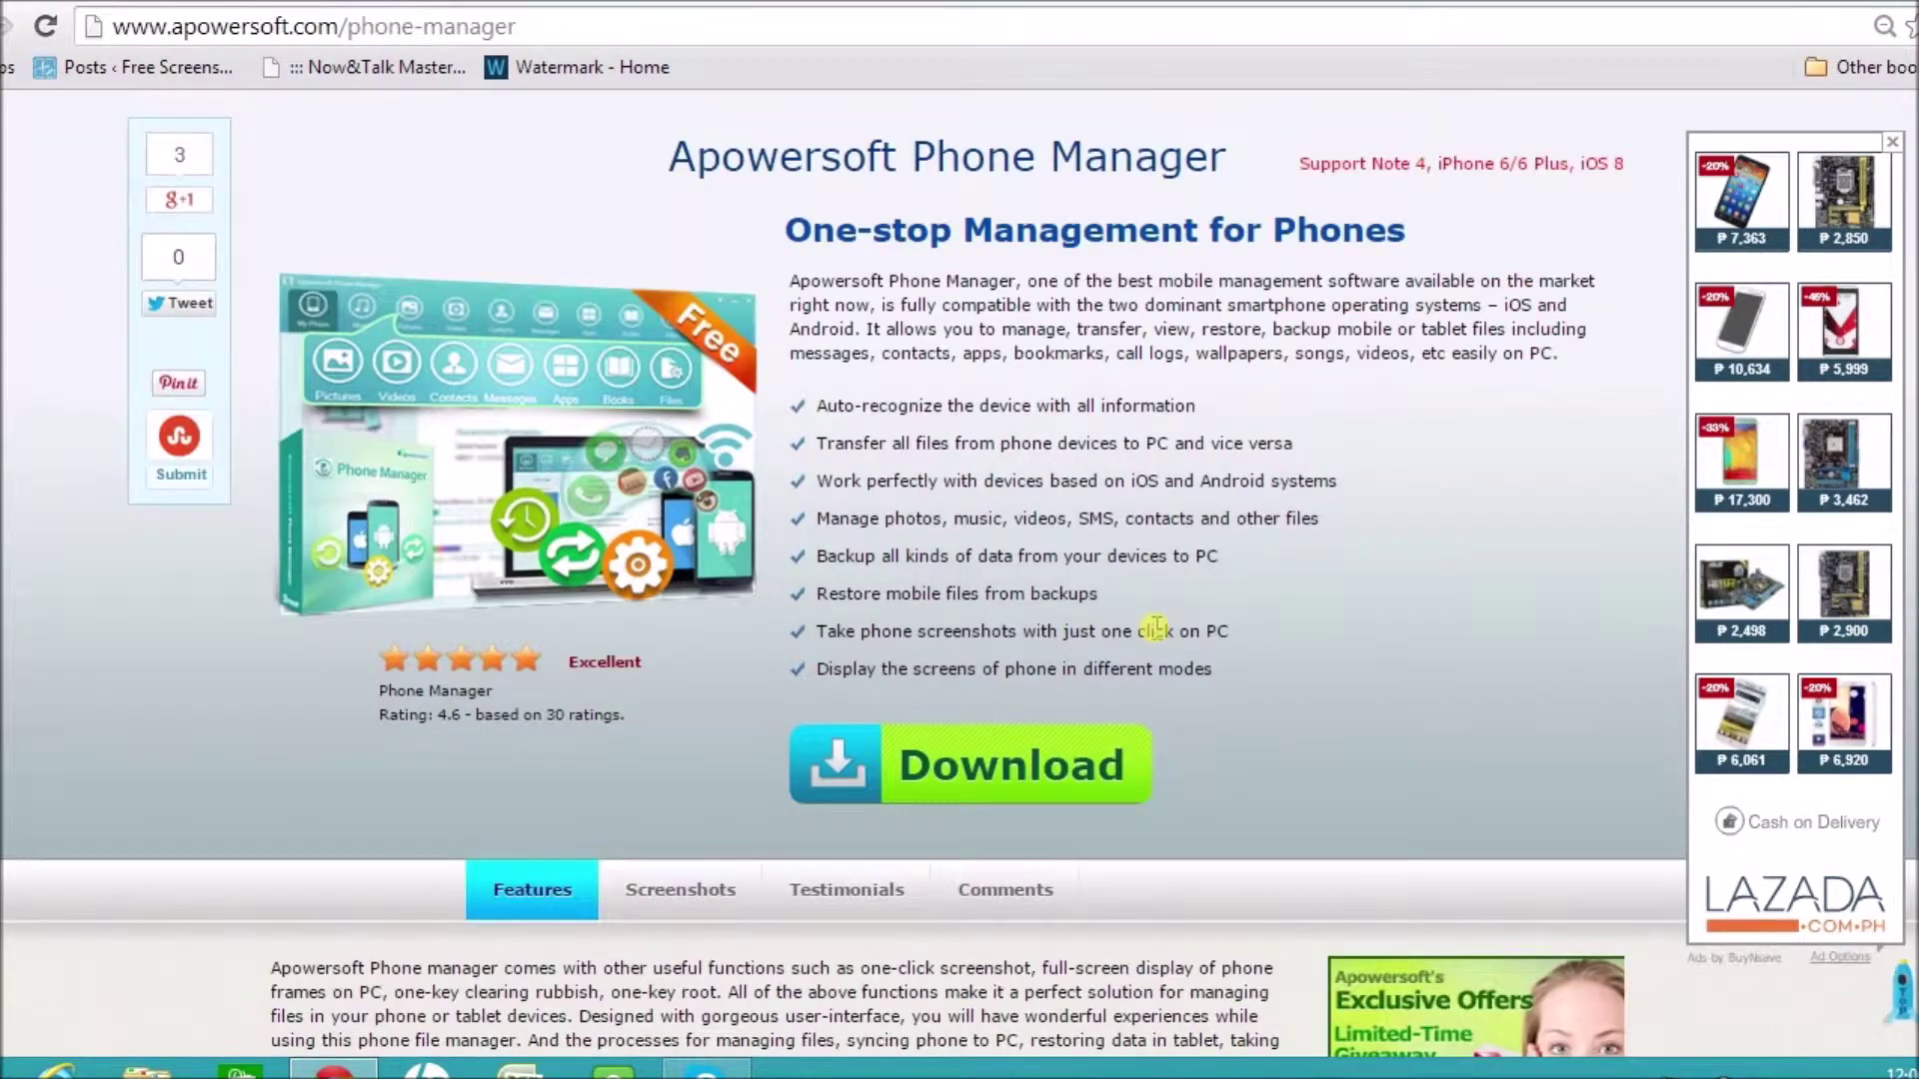
{"action": "scroll", "coordinate": [1154, 628], "scroll_direction": "up", "scroll_amount": 13}
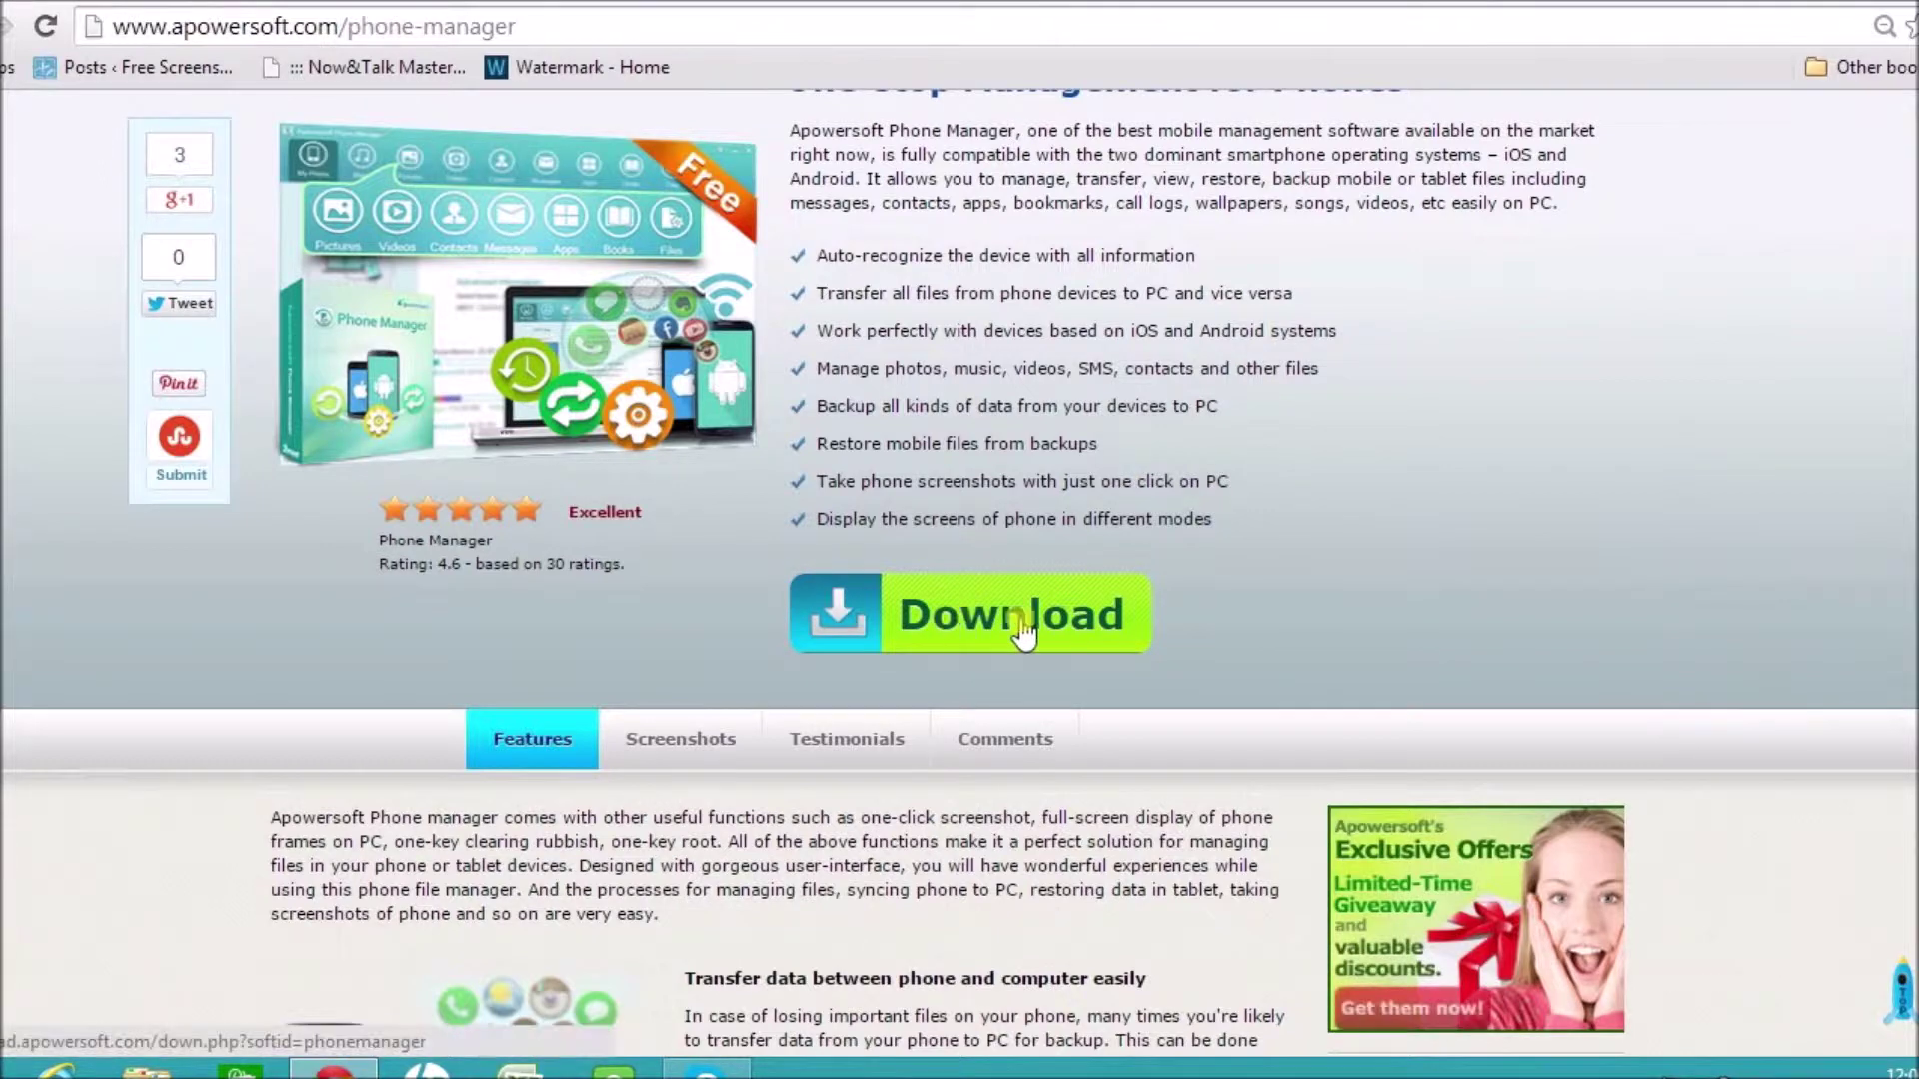
Start the phone-manager.exe download, cancel it, and minimize Chrome to the desktop
{"action": "left_click", "coordinate": [928, 620]}
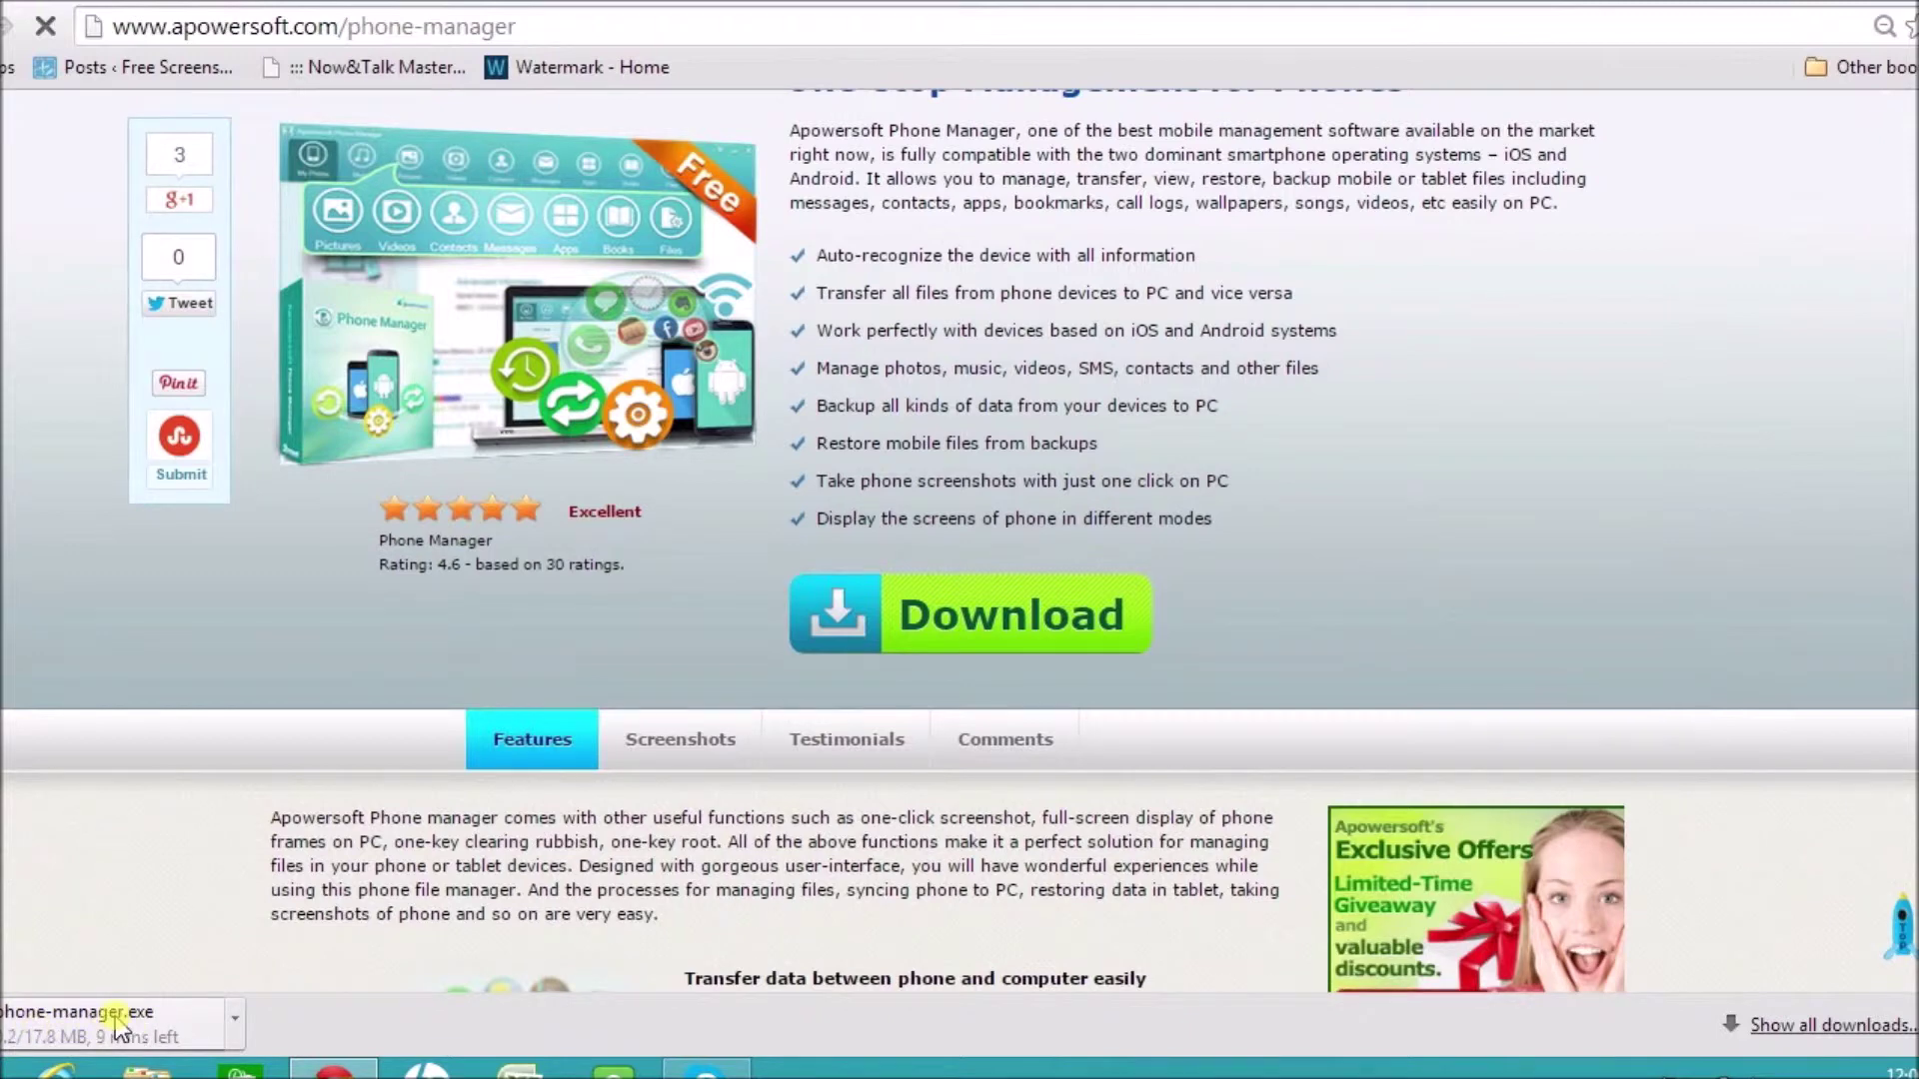
{"action": "left_click", "coordinate": [238, 1033]}
{"action": "left_click", "coordinate": [310, 975]}
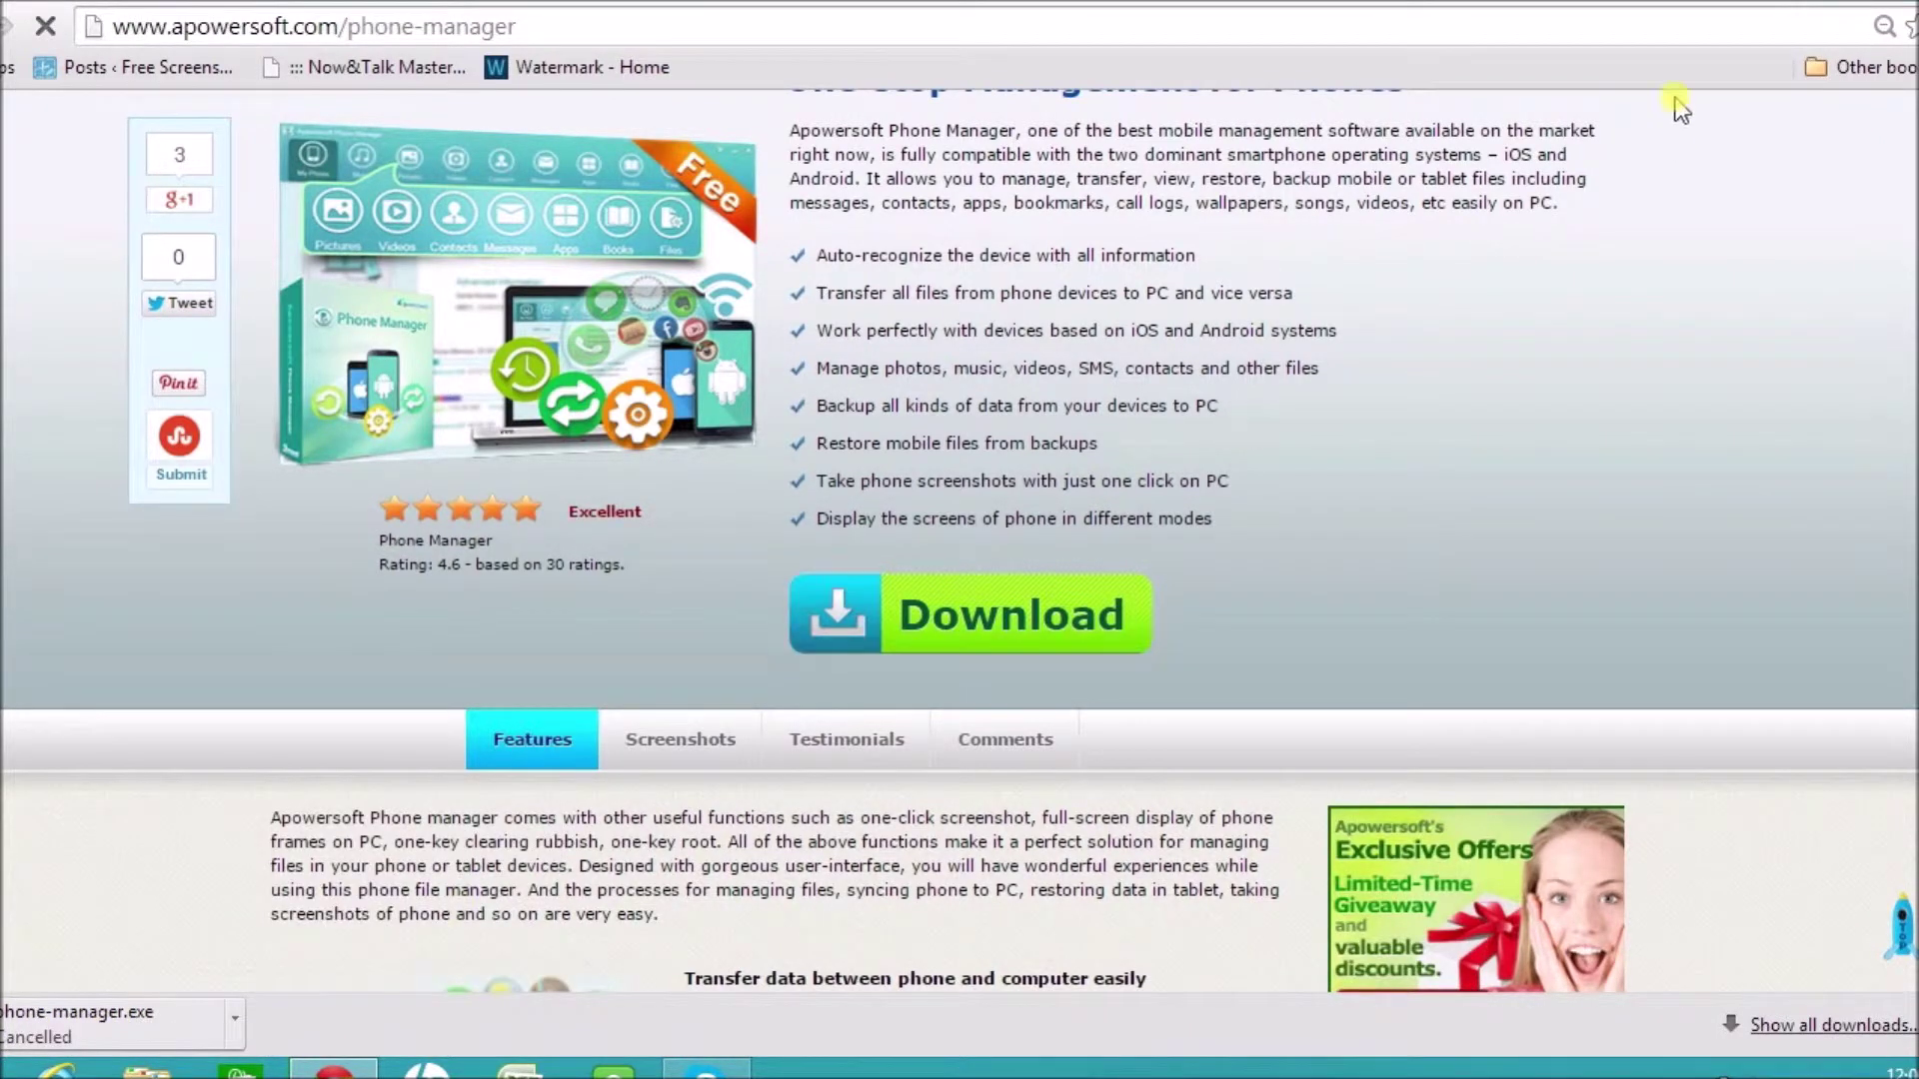
{"action": "left_click", "coordinate": [1854, 5]}
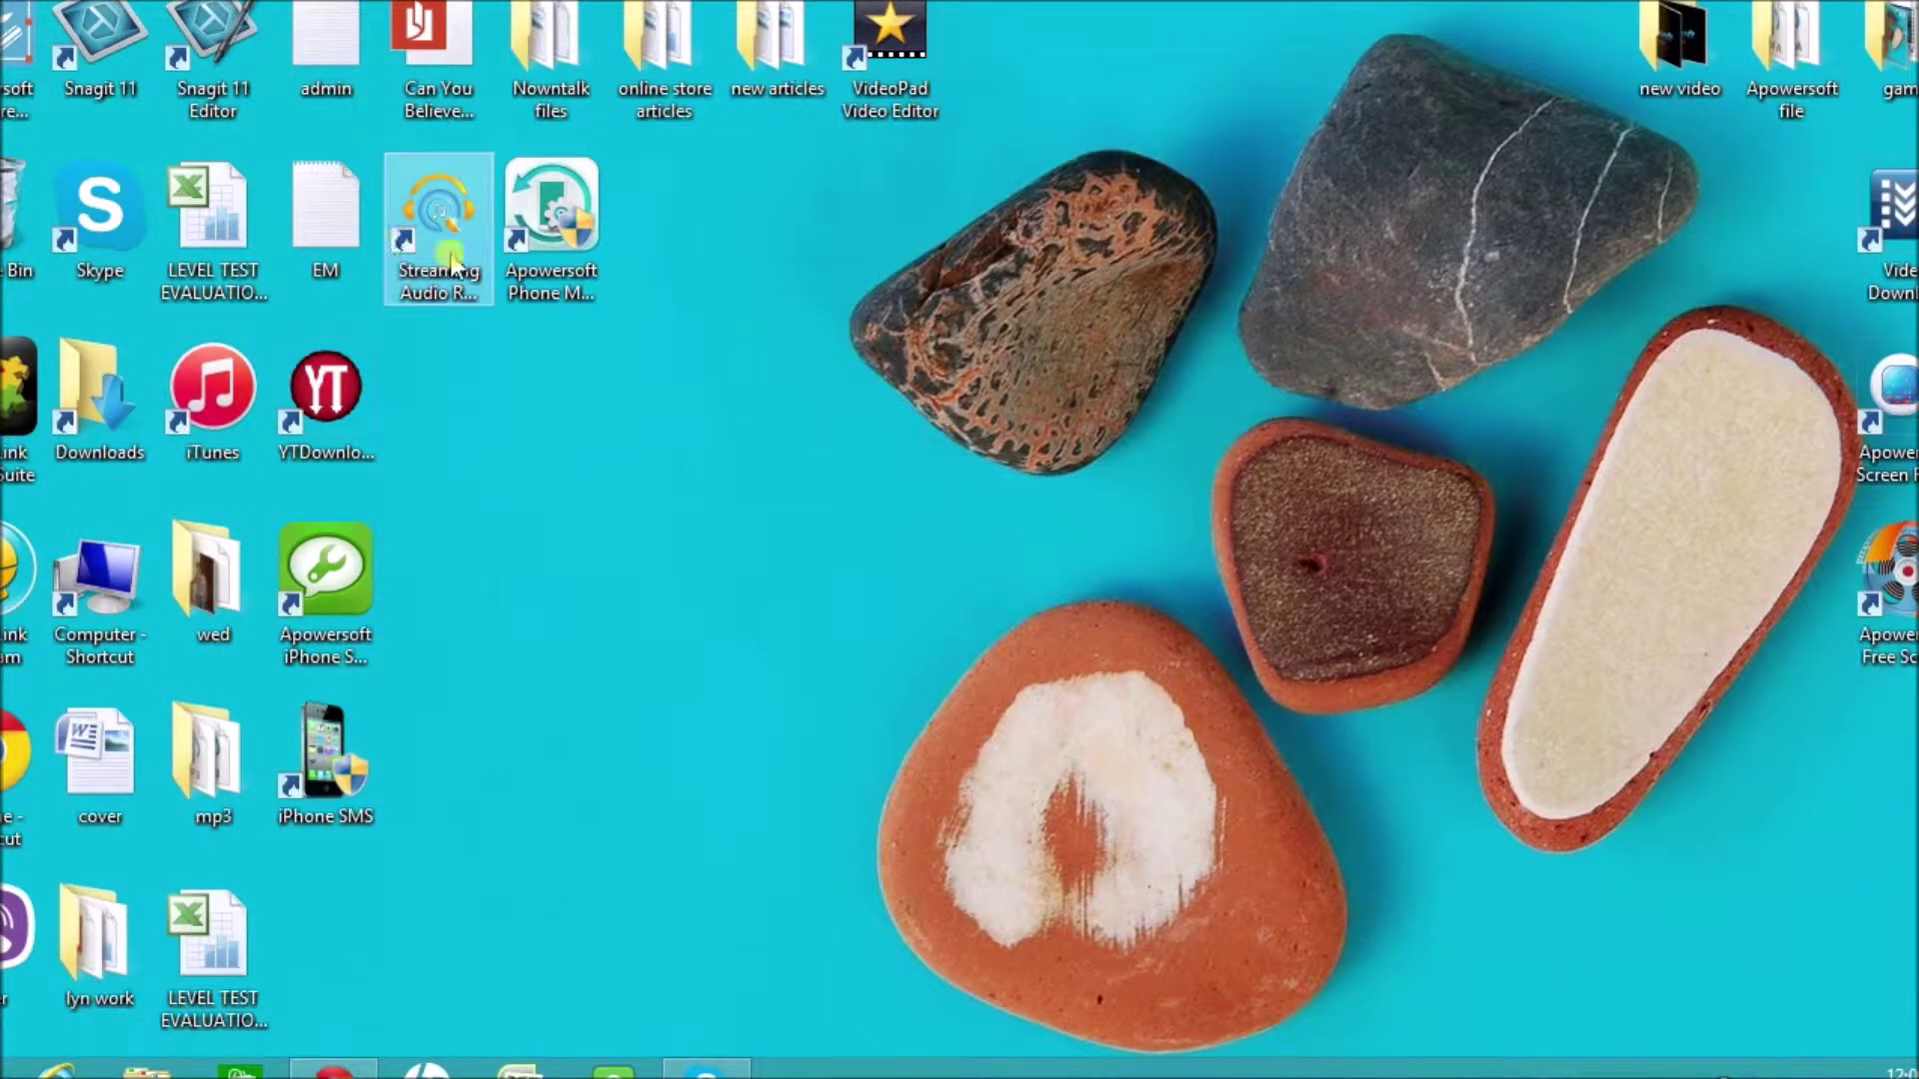
Launch Phone Manager from its desktop icon and dismiss the iTunes error to reach the iPhone 4S info page
{"action": "double_click", "coordinate": [560, 261]}
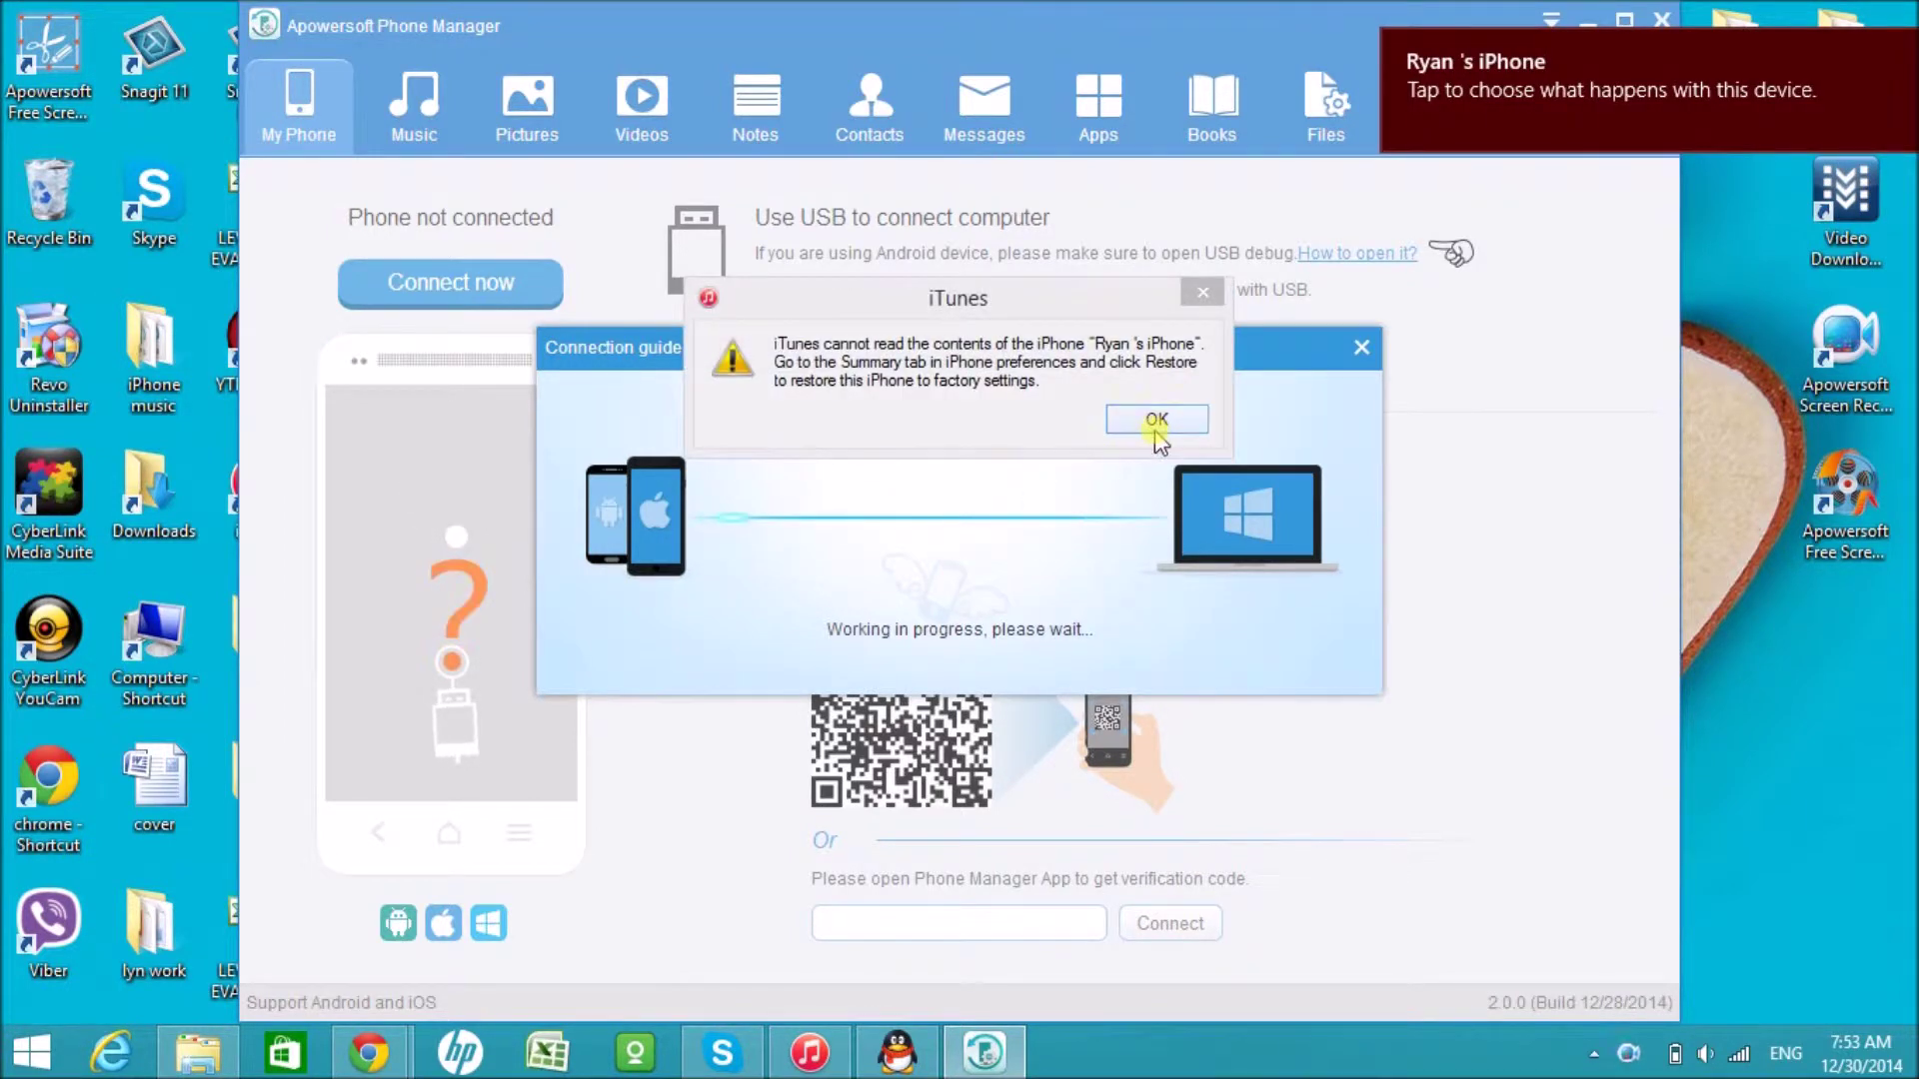
{"action": "left_click", "coordinate": [1157, 422]}
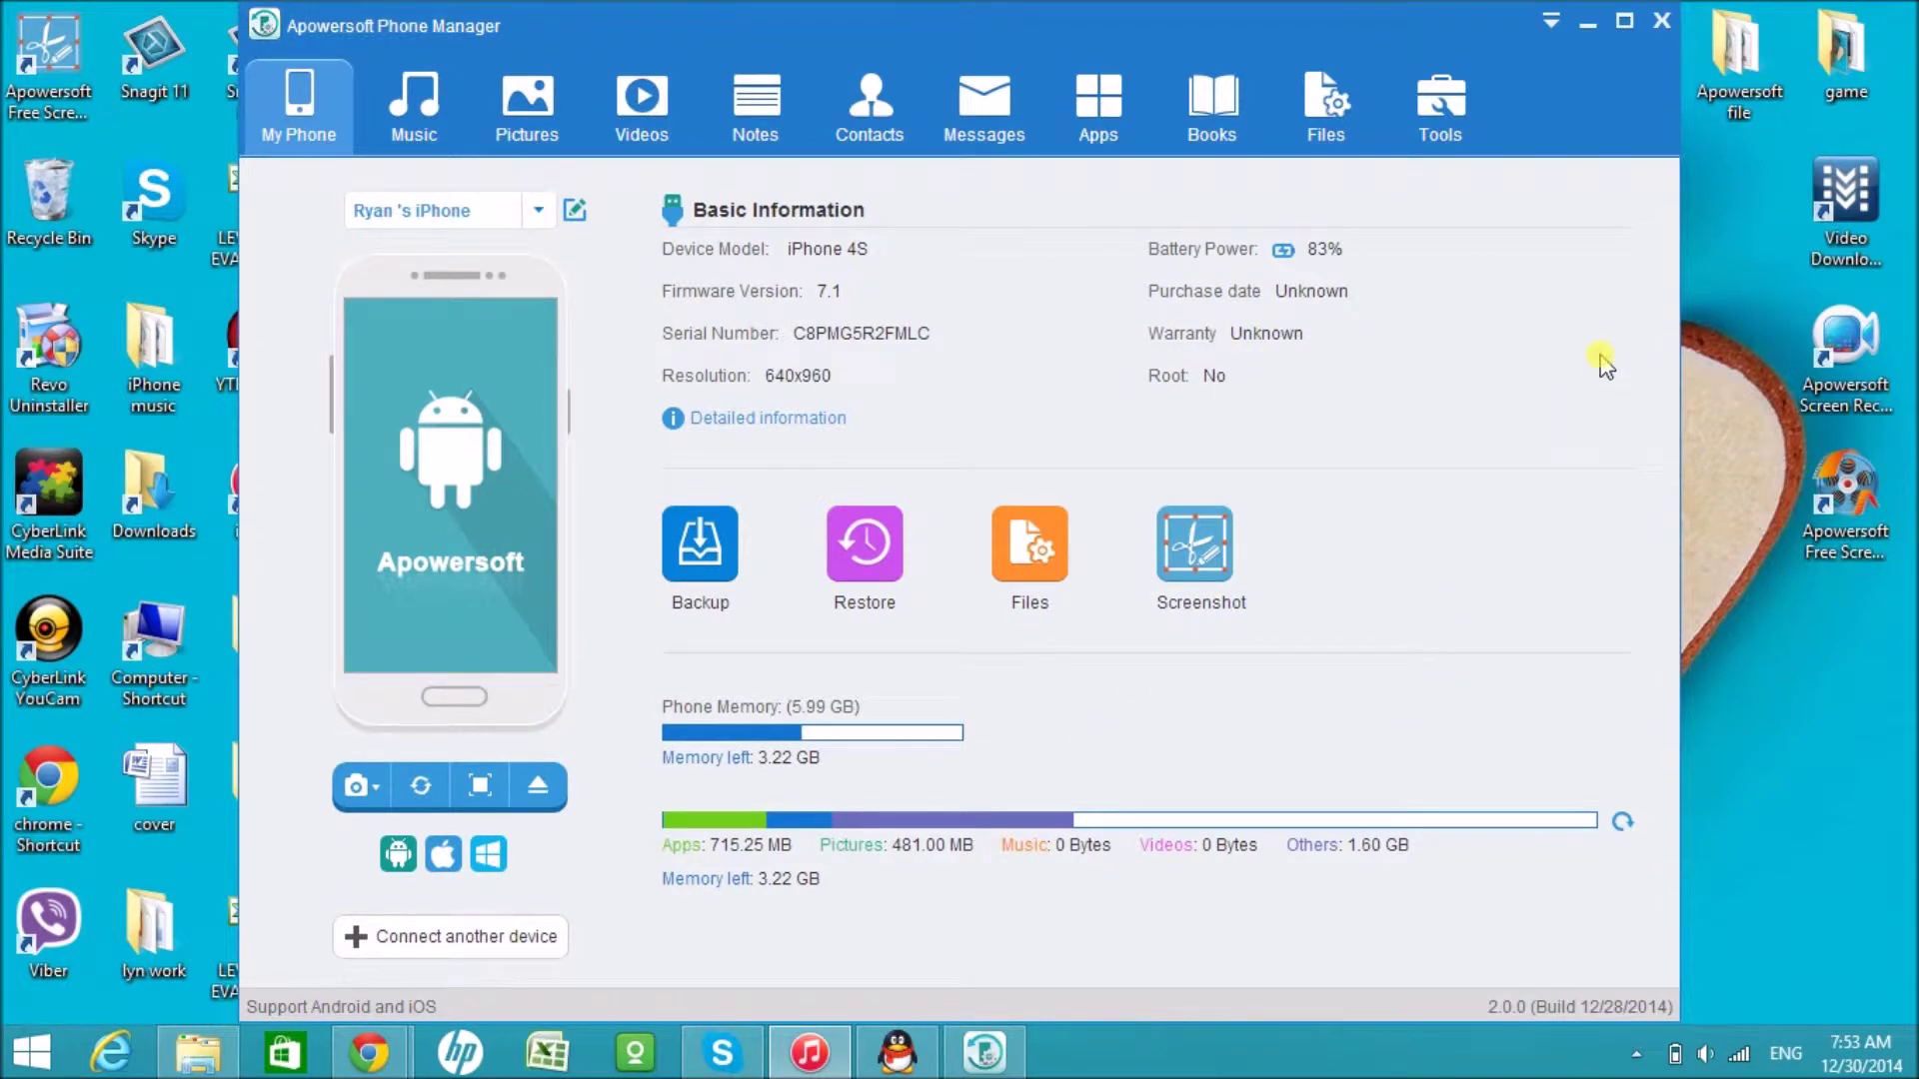
Browse the phone's Music, Videos and Messages sections, then return to My Phone
{"action": "left_click", "coordinate": [421, 131]}
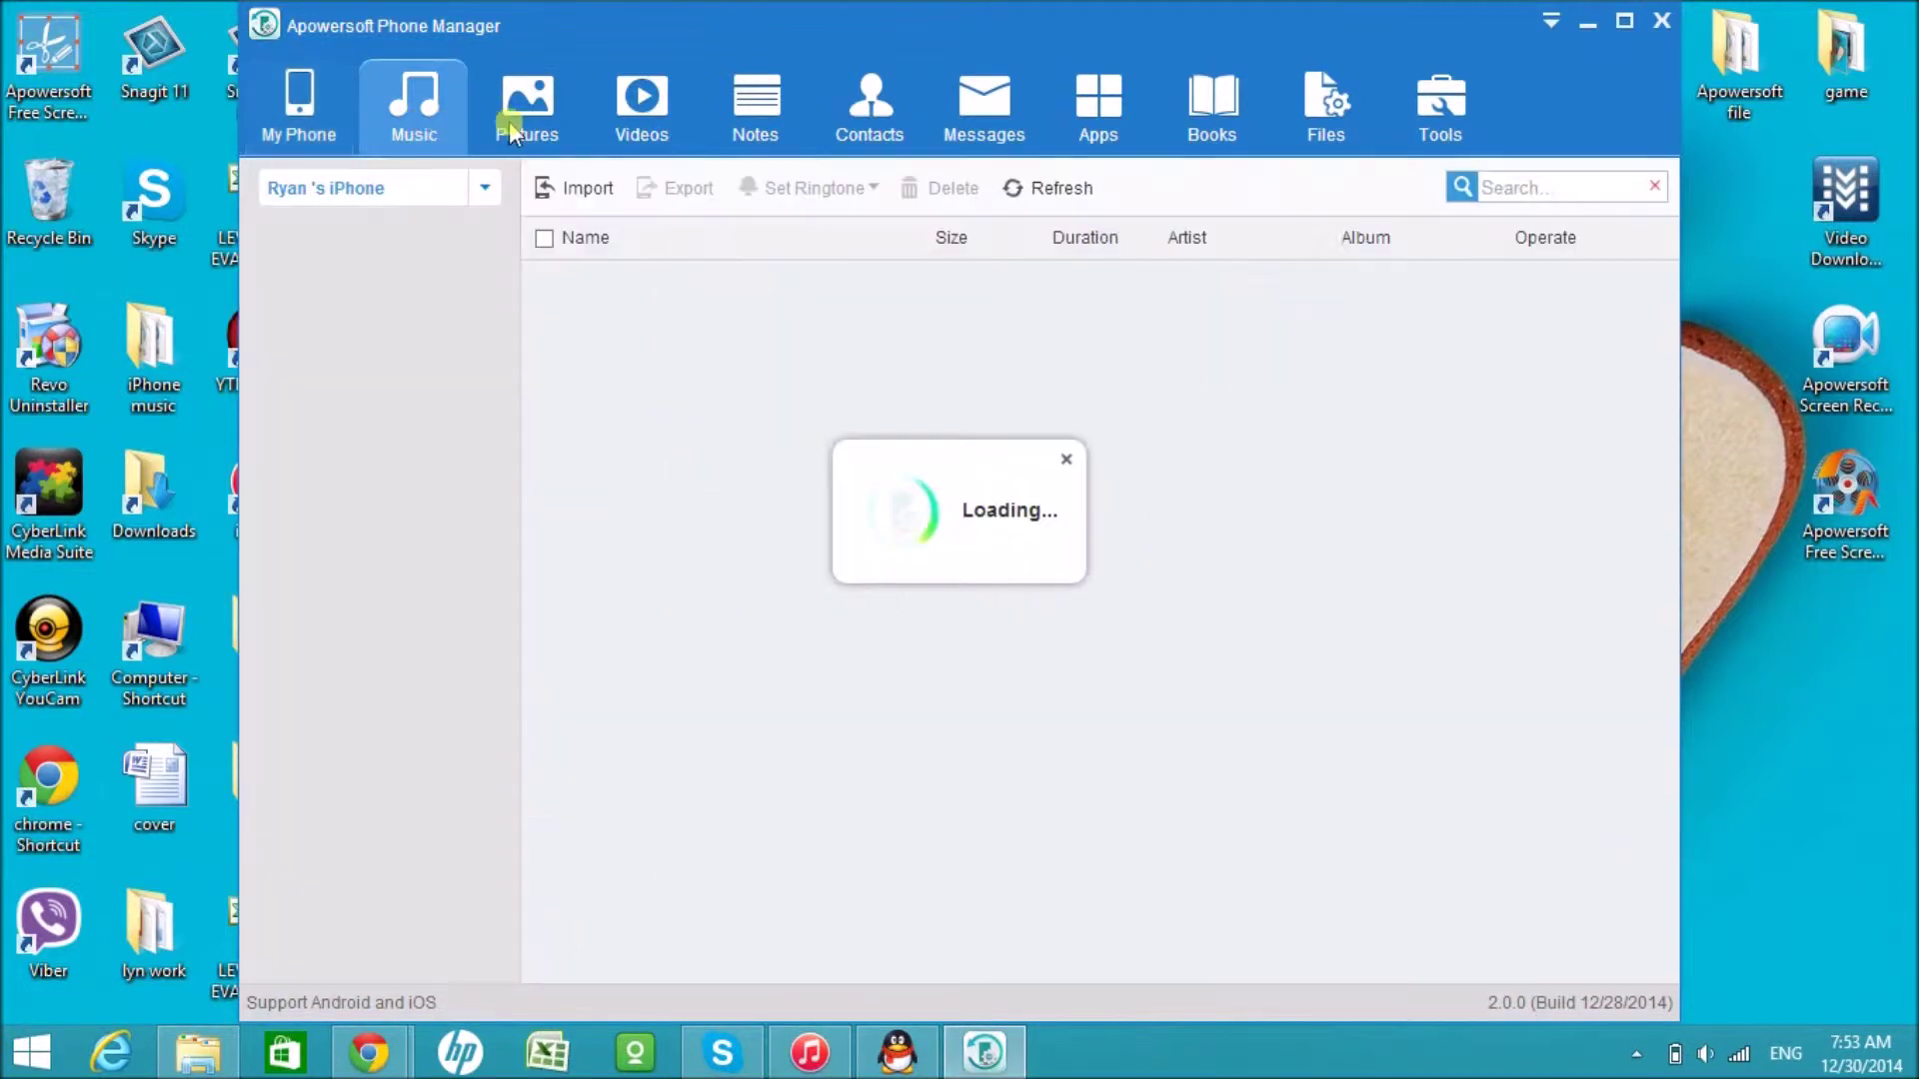
{"action": "left_click", "coordinate": [642, 120]}
{"action": "left_click", "coordinate": [995, 128]}
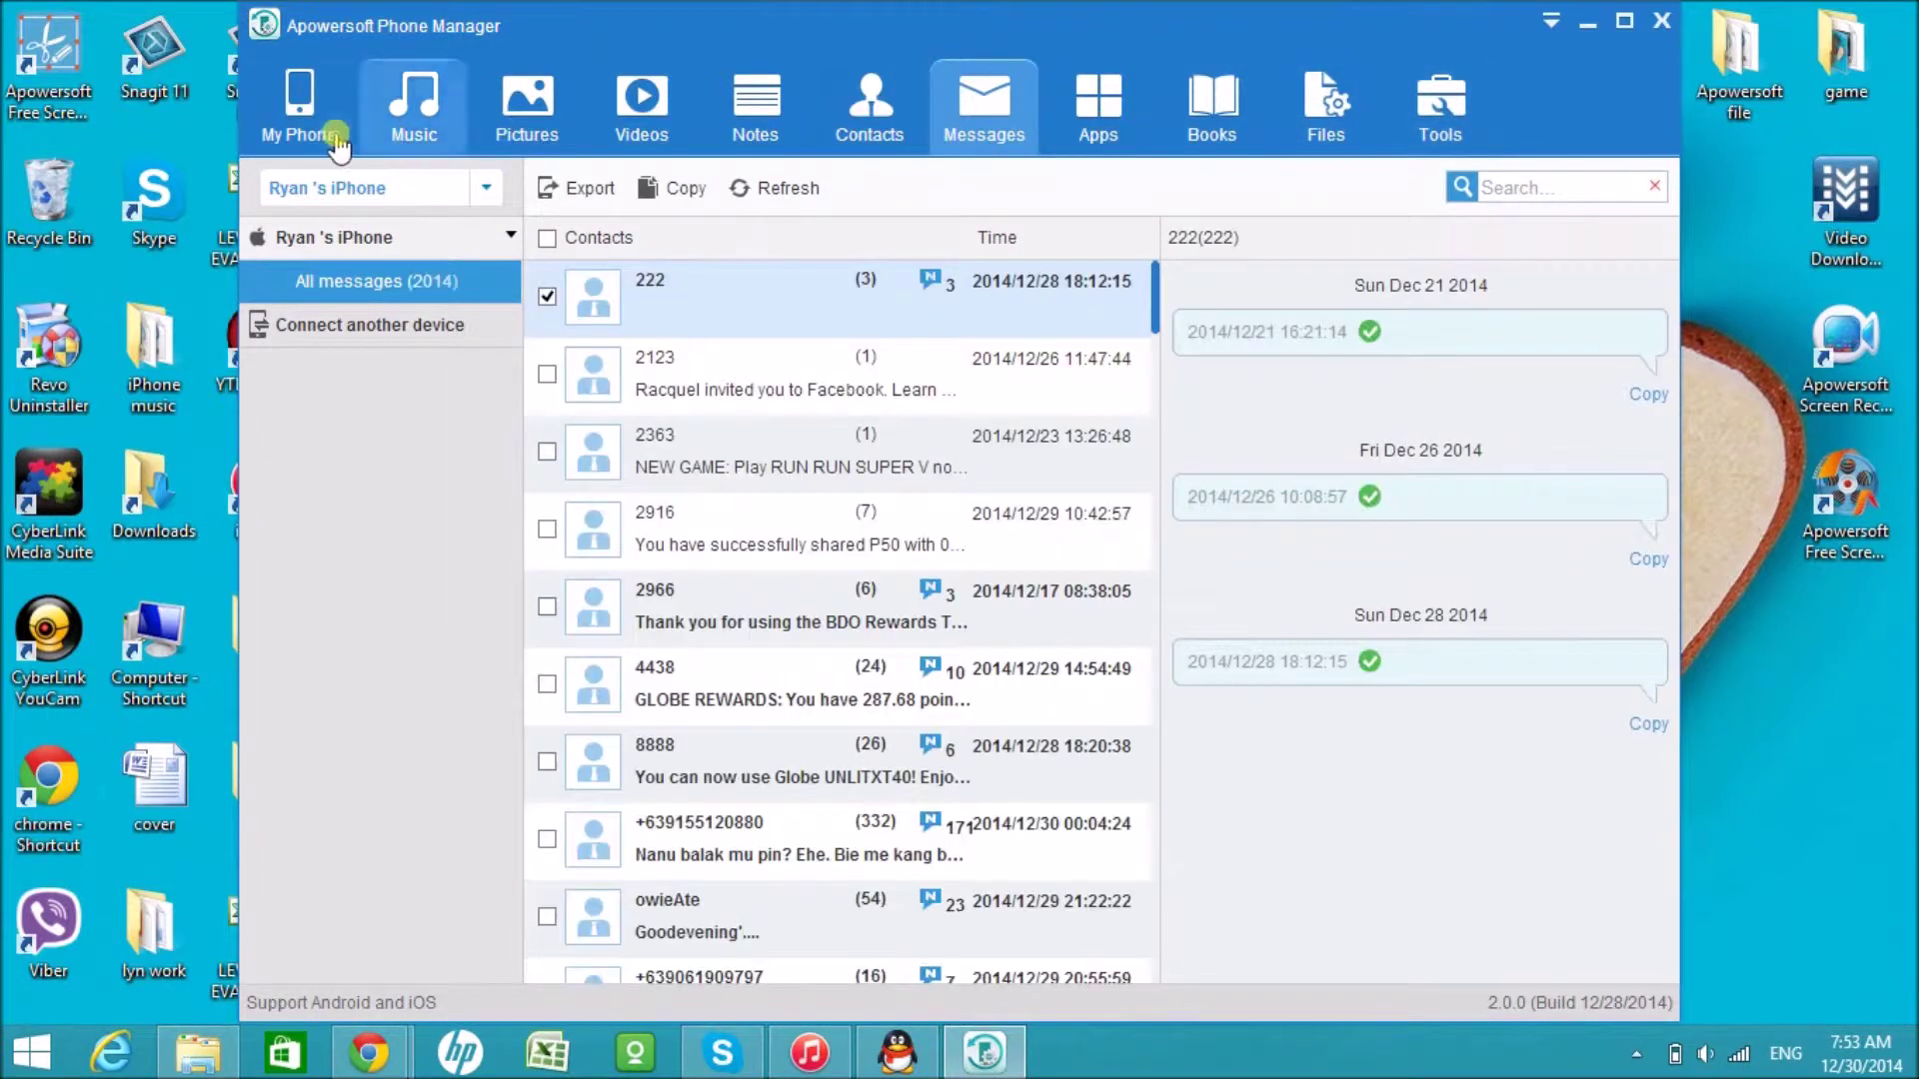
{"action": "left_click", "coordinate": [296, 142]}
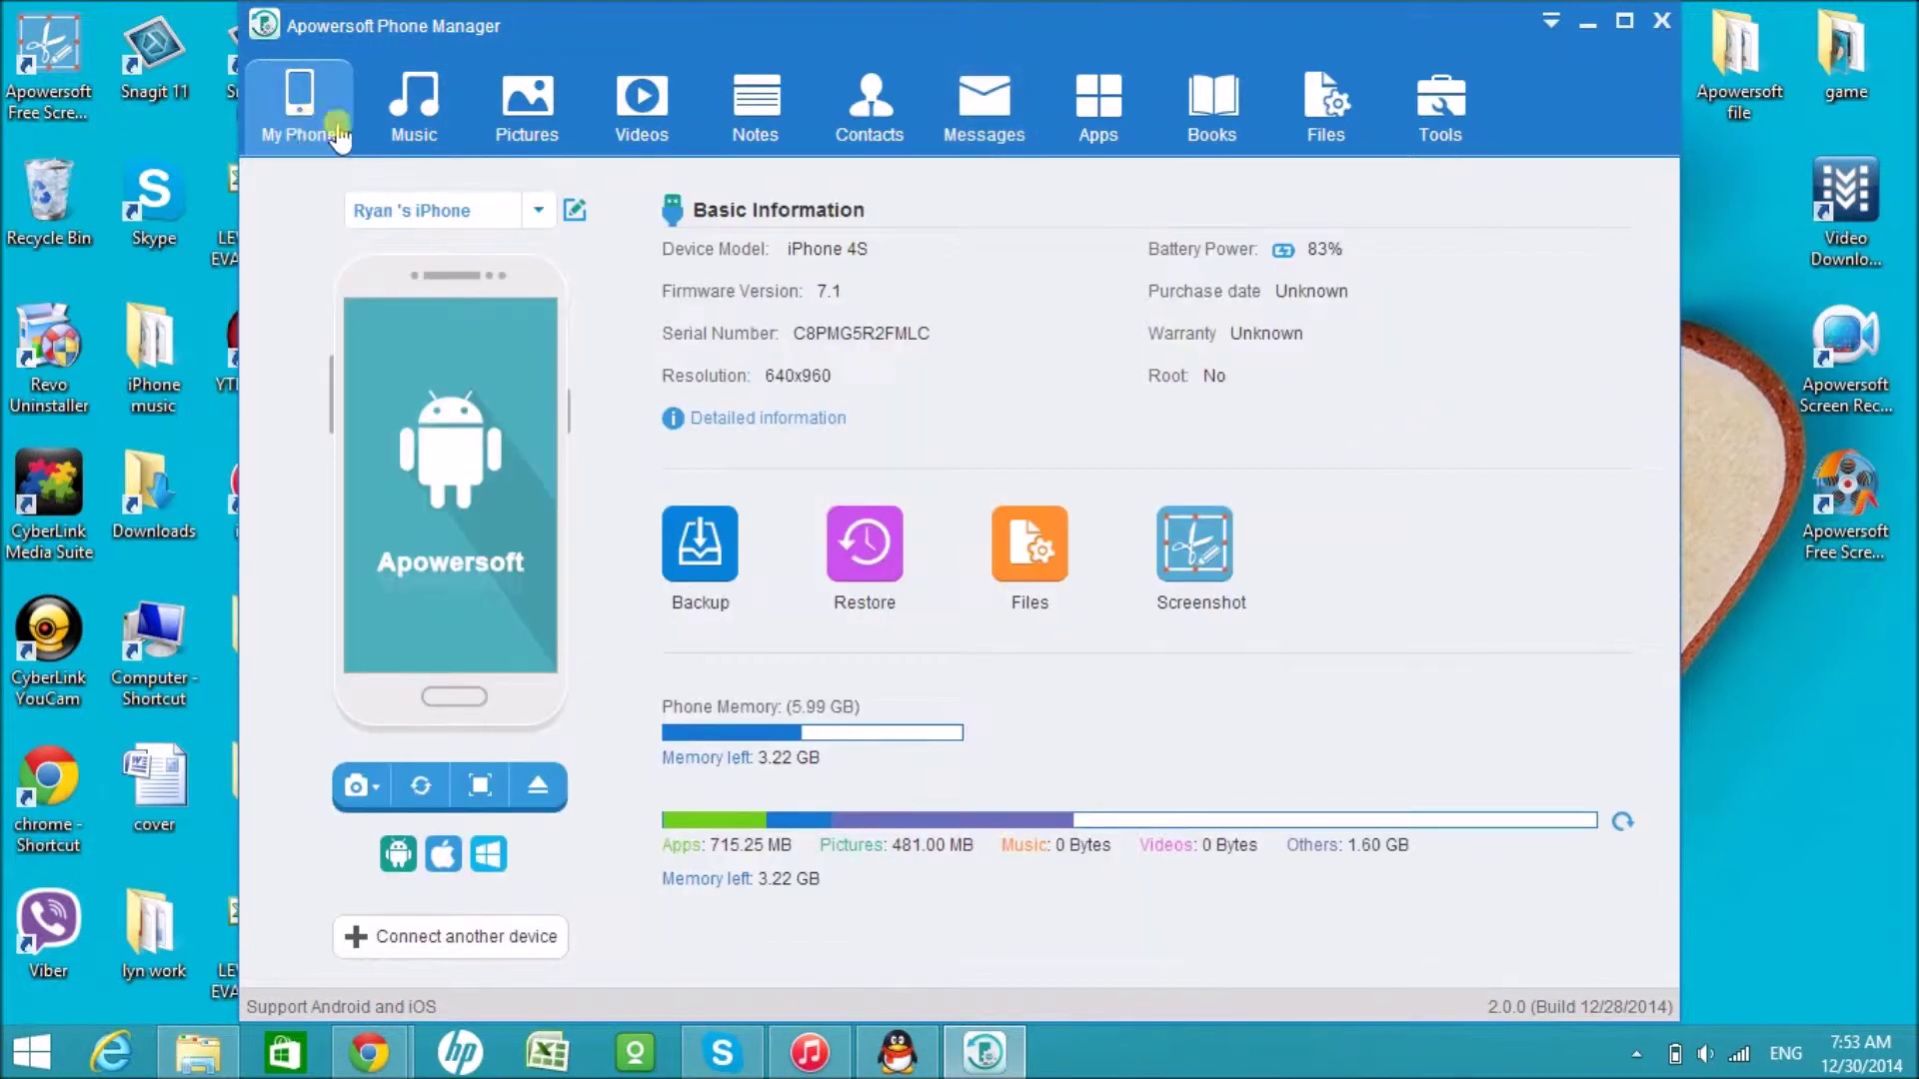
List the iPhone's five songs under My Music in the Music section
{"action": "left_click", "coordinate": [412, 120]}
{"action": "left_click", "coordinate": [390, 188]}
{"action": "left_click", "coordinate": [390, 262]}
{"action": "left_click", "coordinate": [364, 323]}
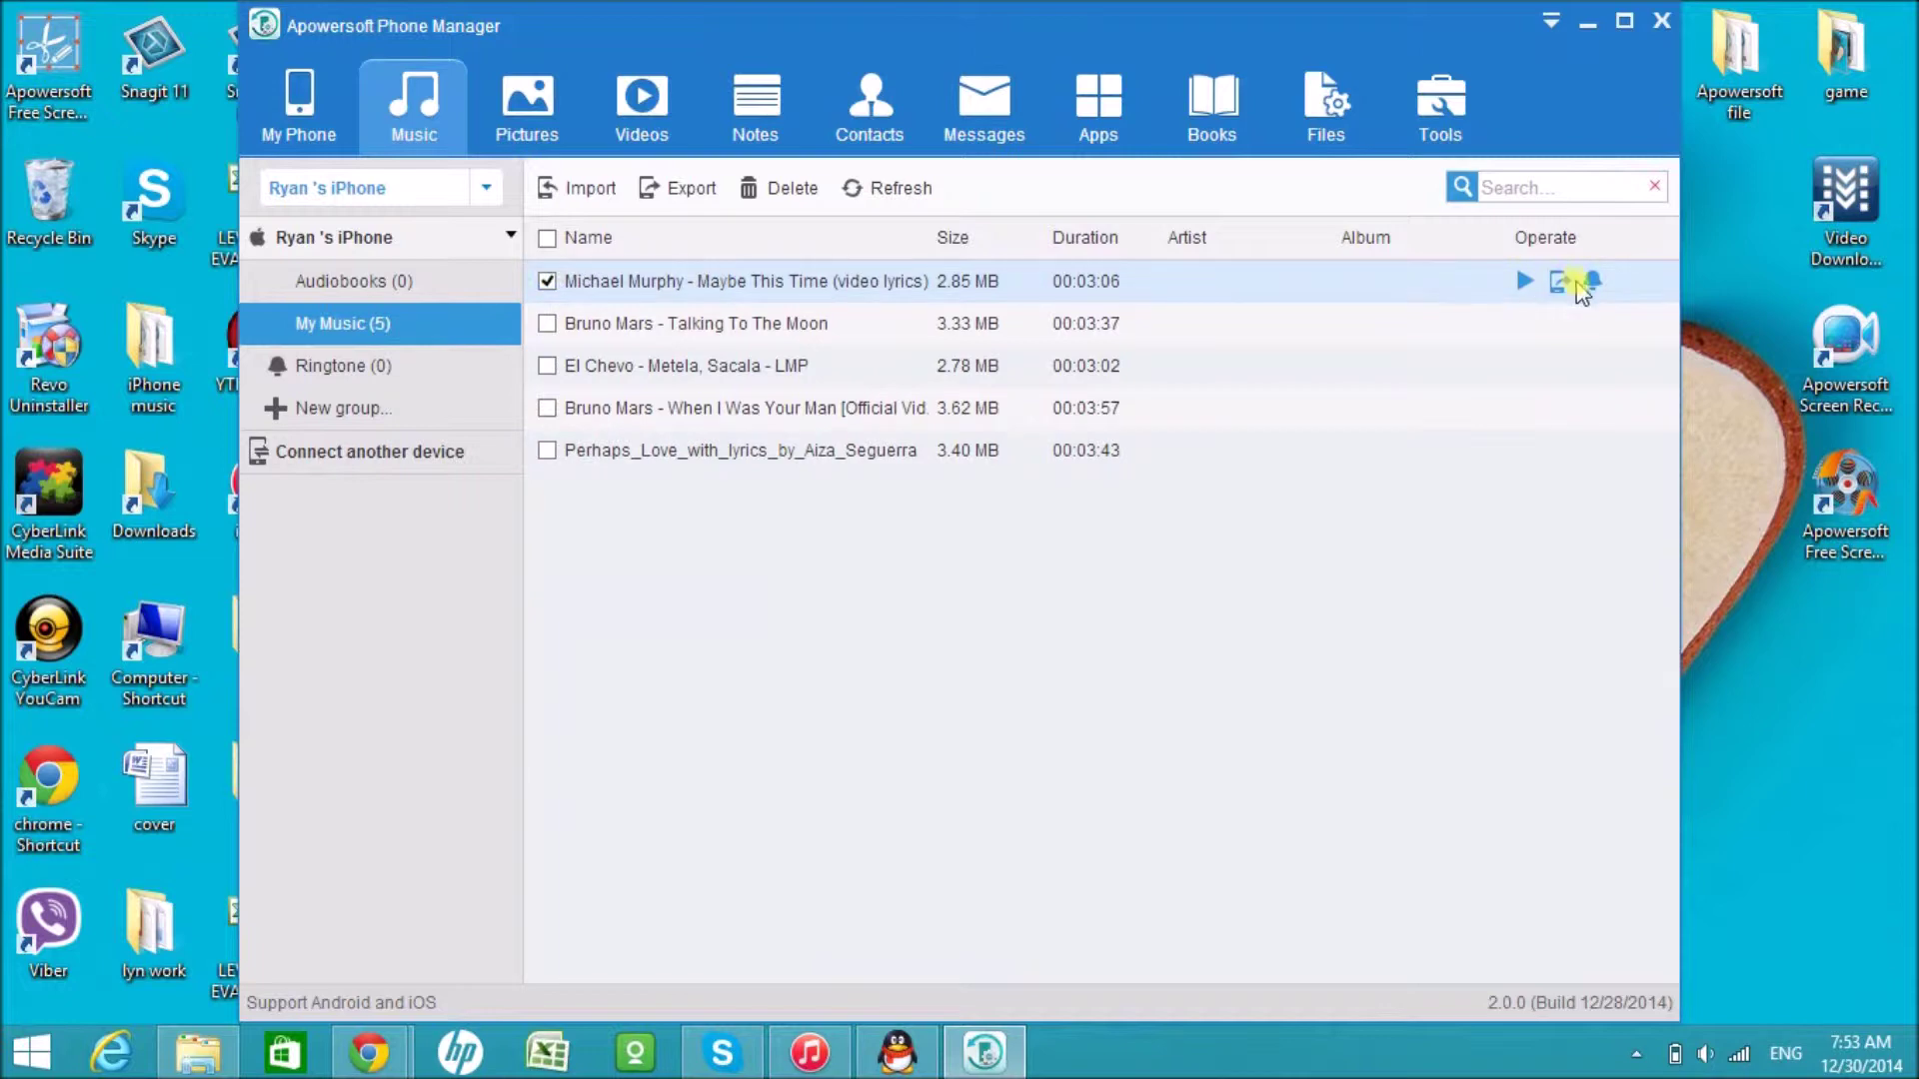
Export 'Michael Murphy - Maybe This Time' to the Desktop and open that folder
{"action": "left_click", "coordinate": [1559, 283]}
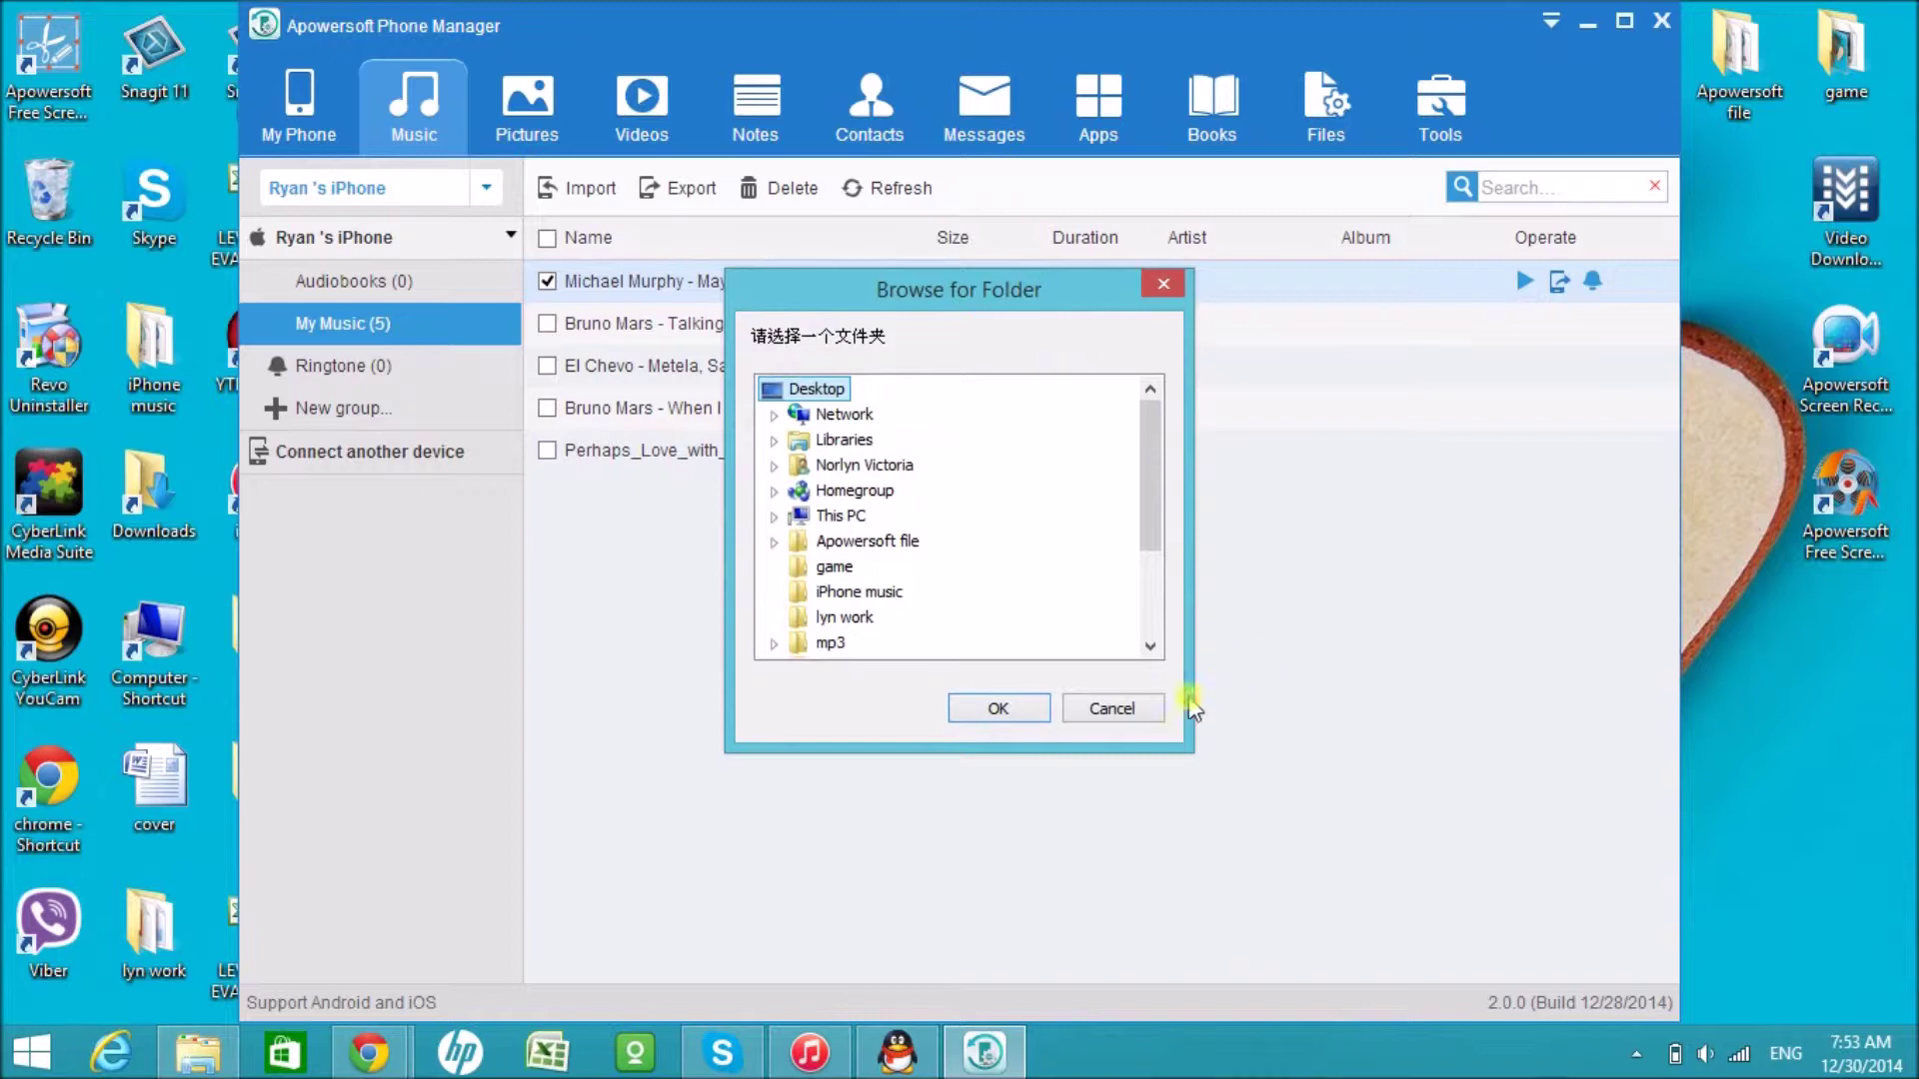
{"action": "left_click", "coordinate": [1146, 709]}
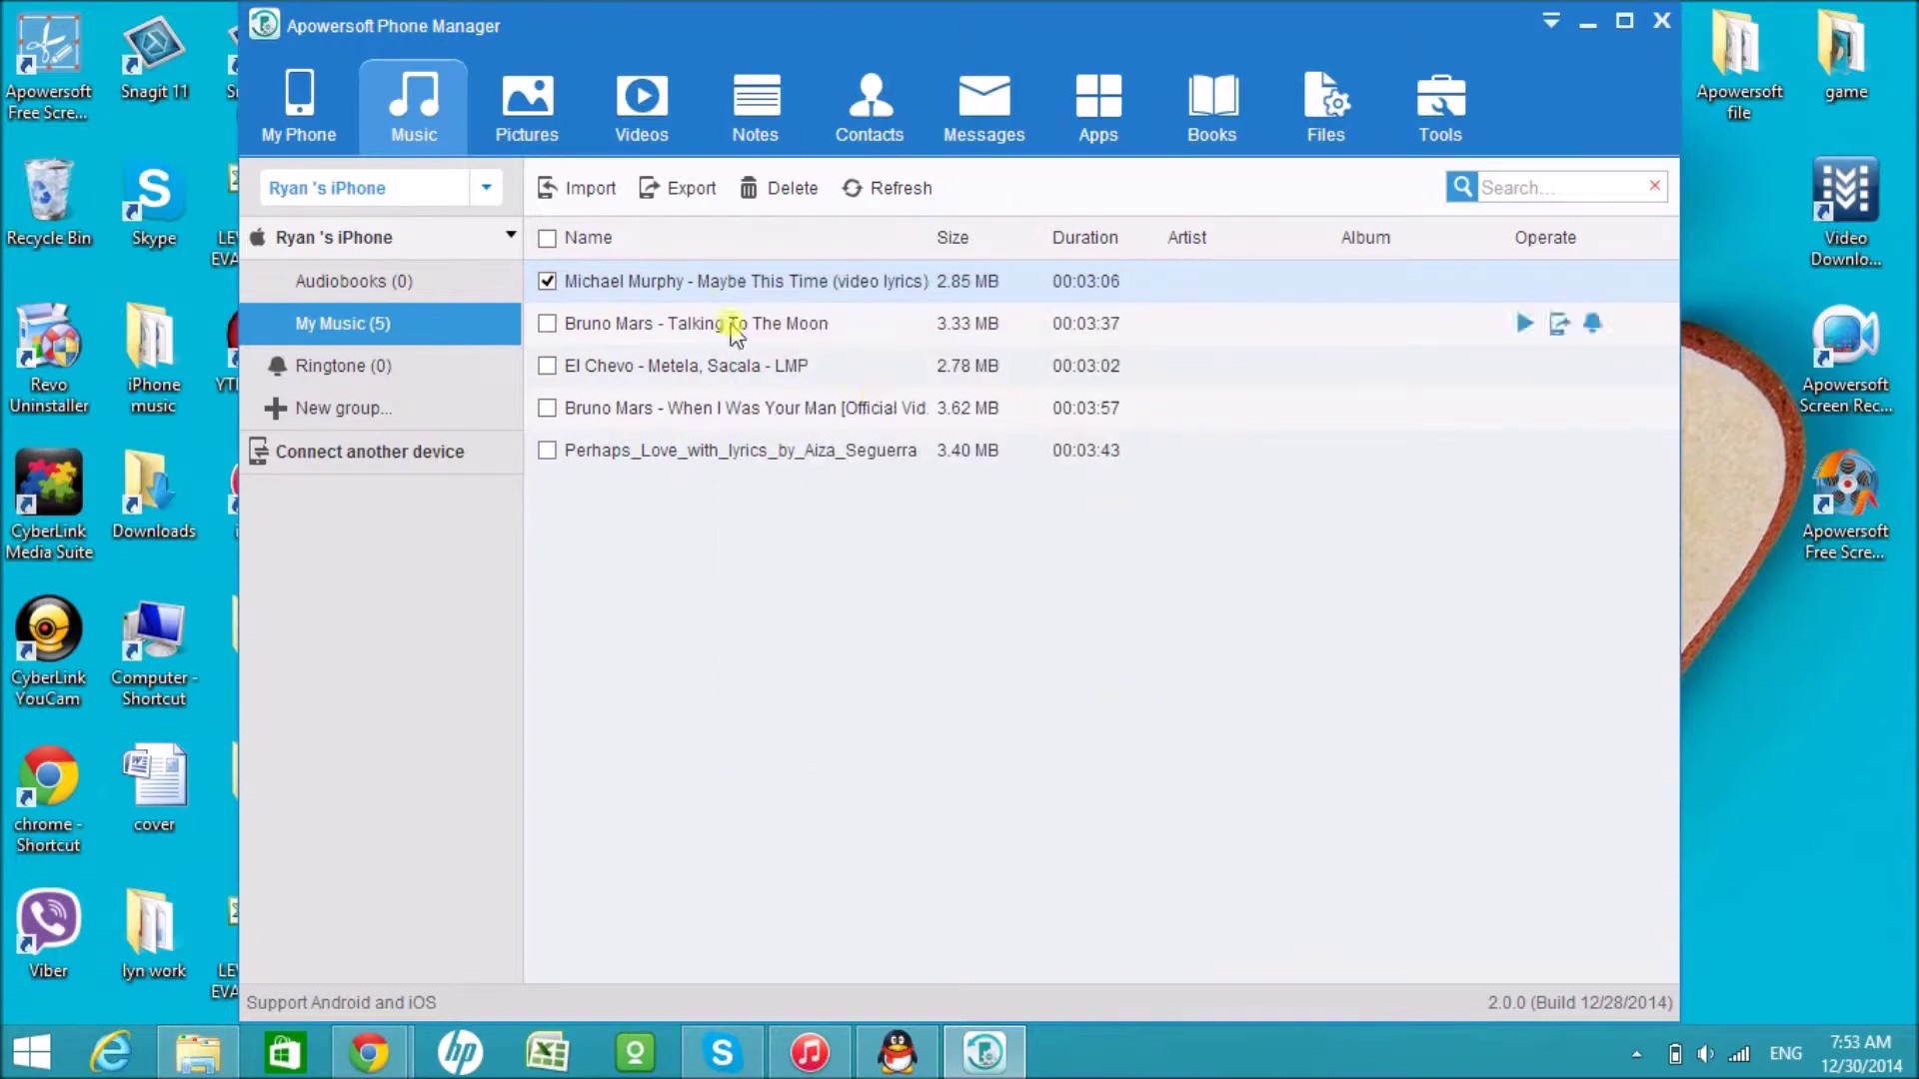
{"action": "left_click", "coordinate": [687, 192]}
{"action": "left_click_drag", "start_coordinate": [1163, 460], "coordinate": [1150, 612]}
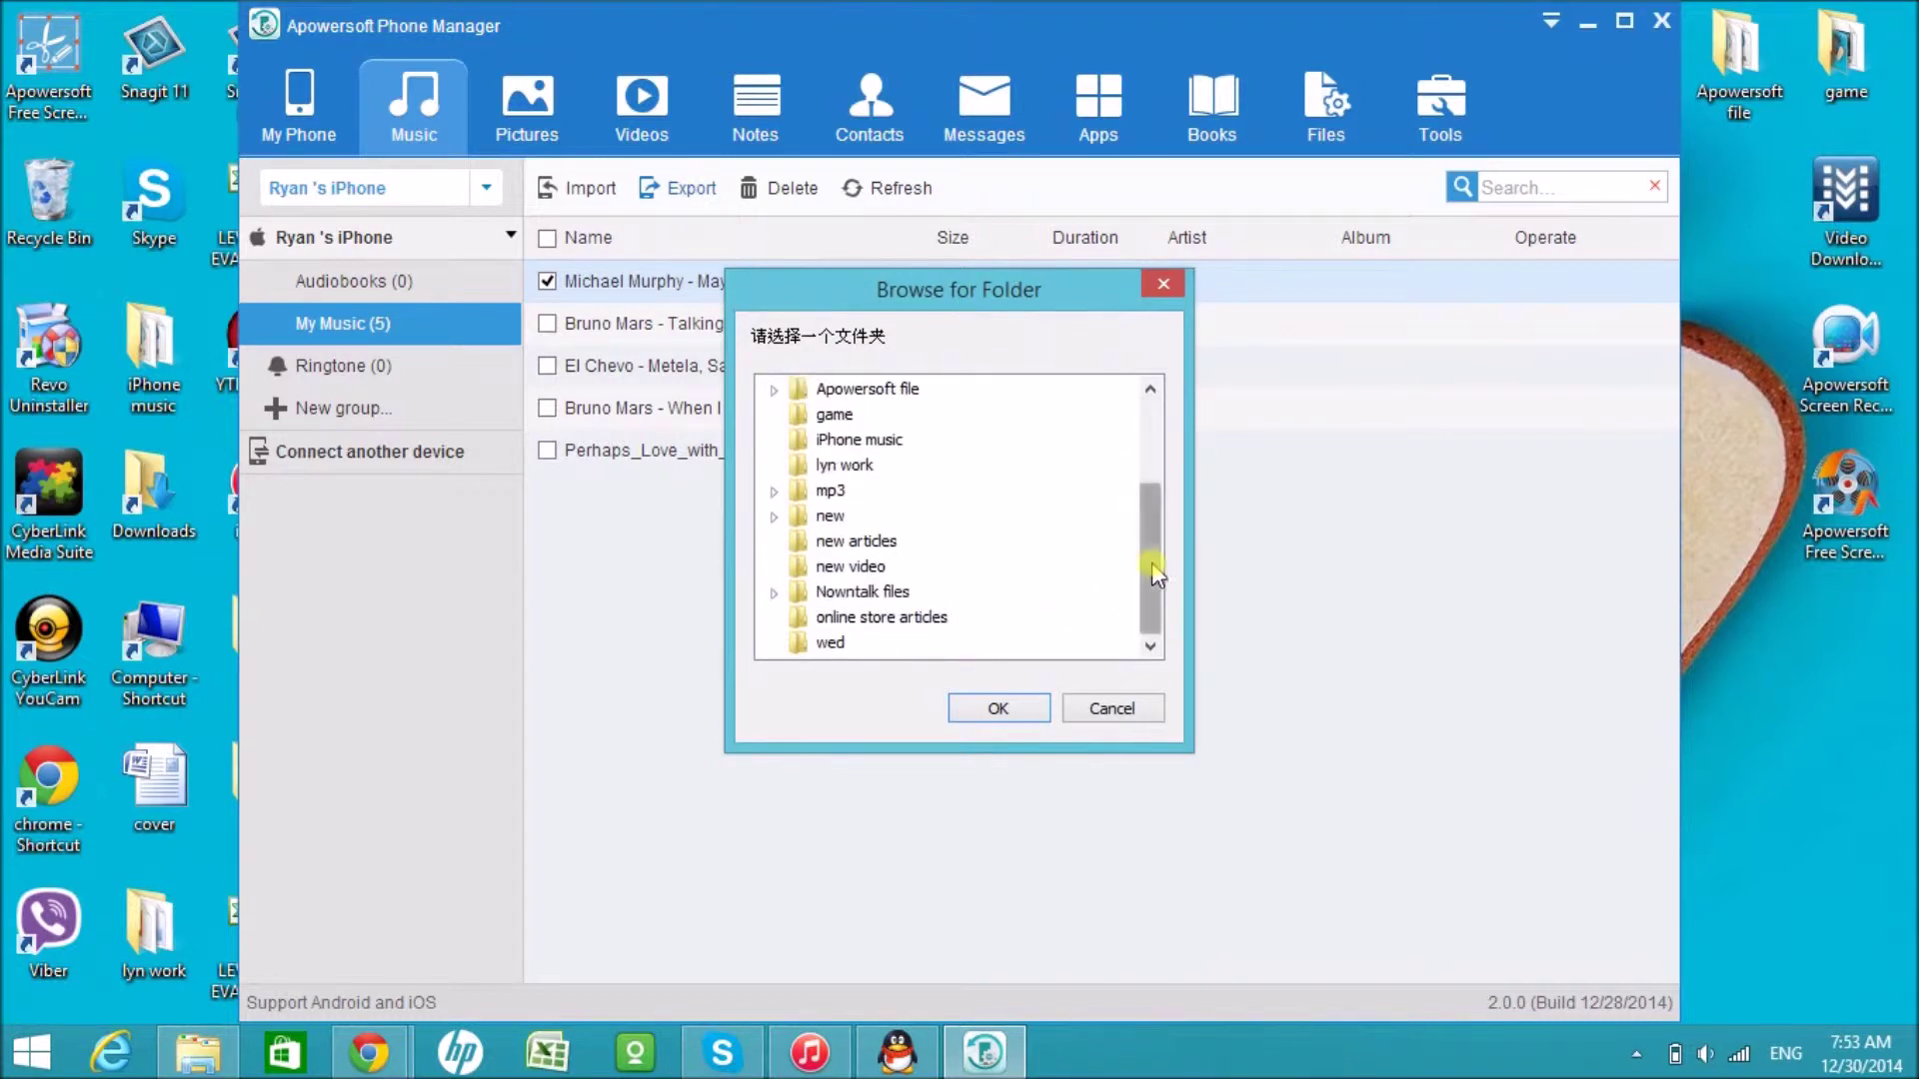
{"action": "left_click_drag", "start_coordinate": [1151, 555], "coordinate": [1133, 425]}
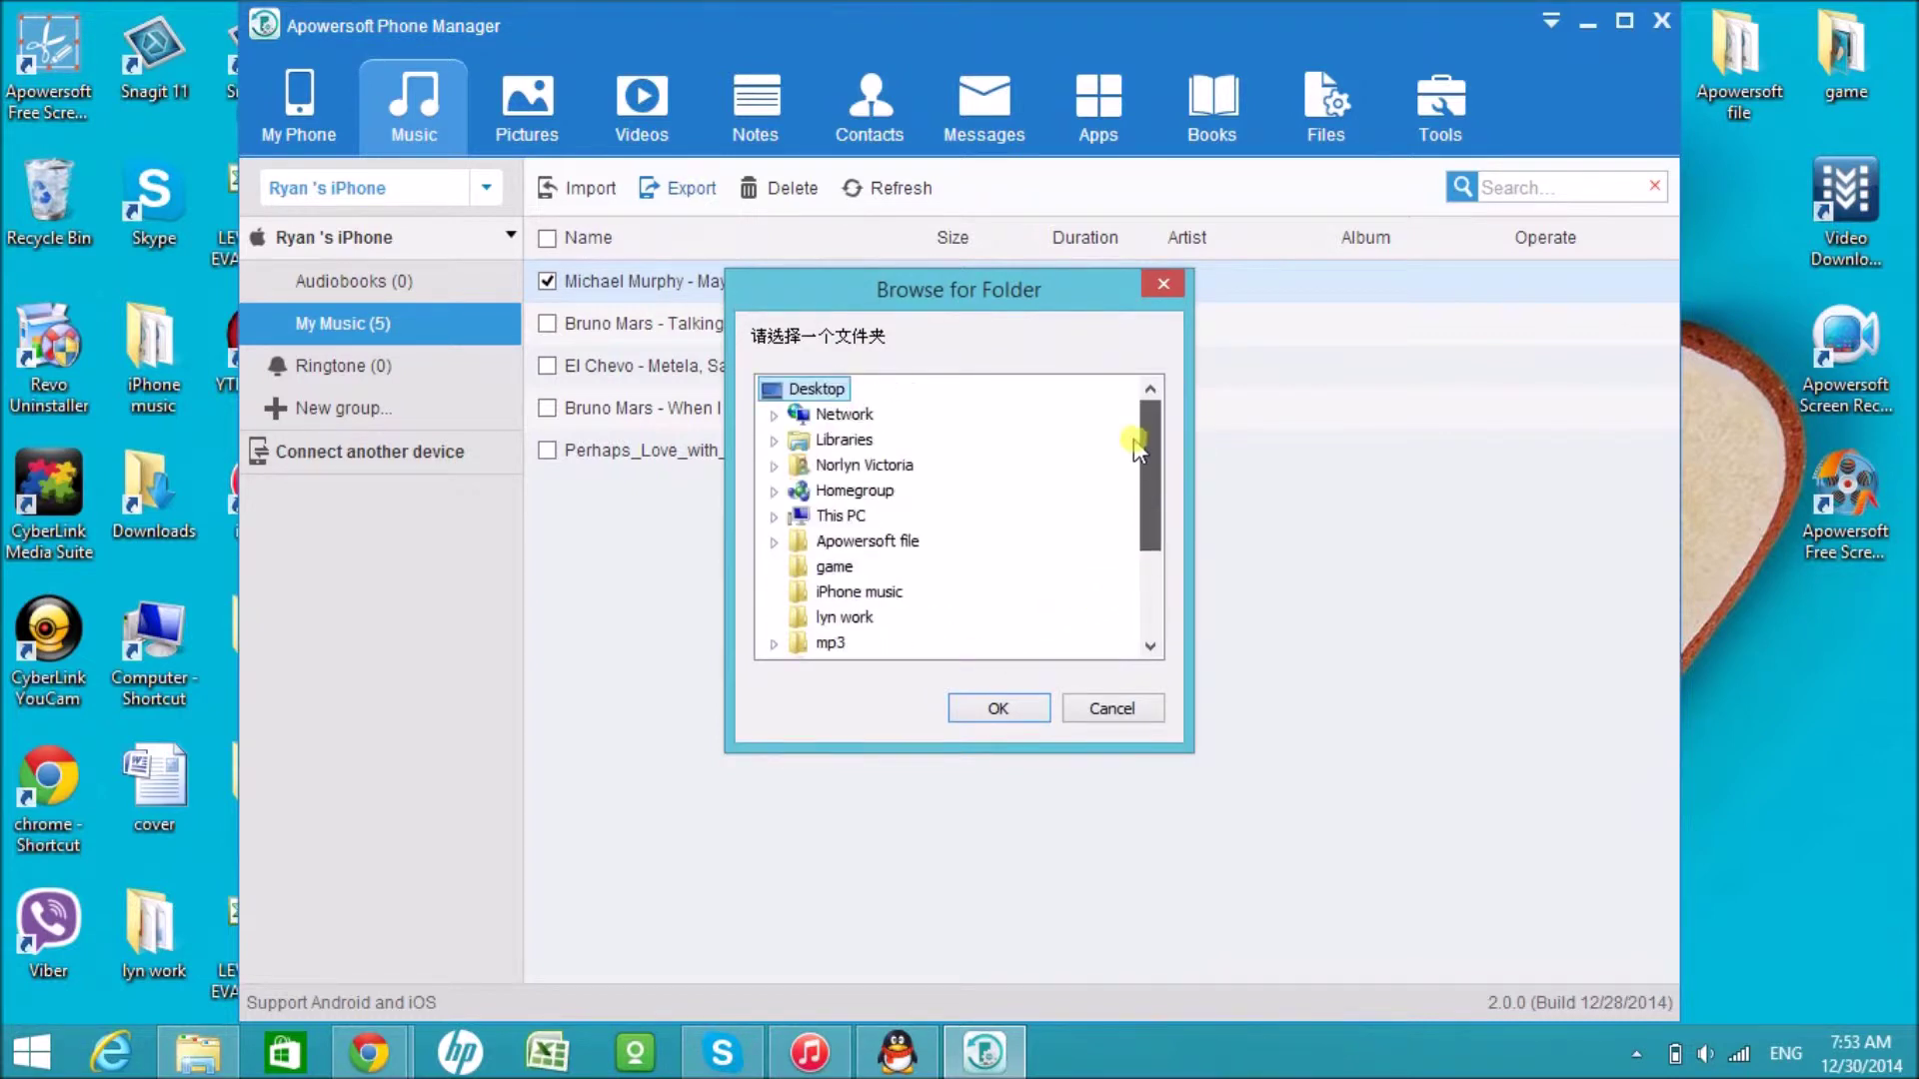
{"action": "left_click", "coordinate": [998, 708]}
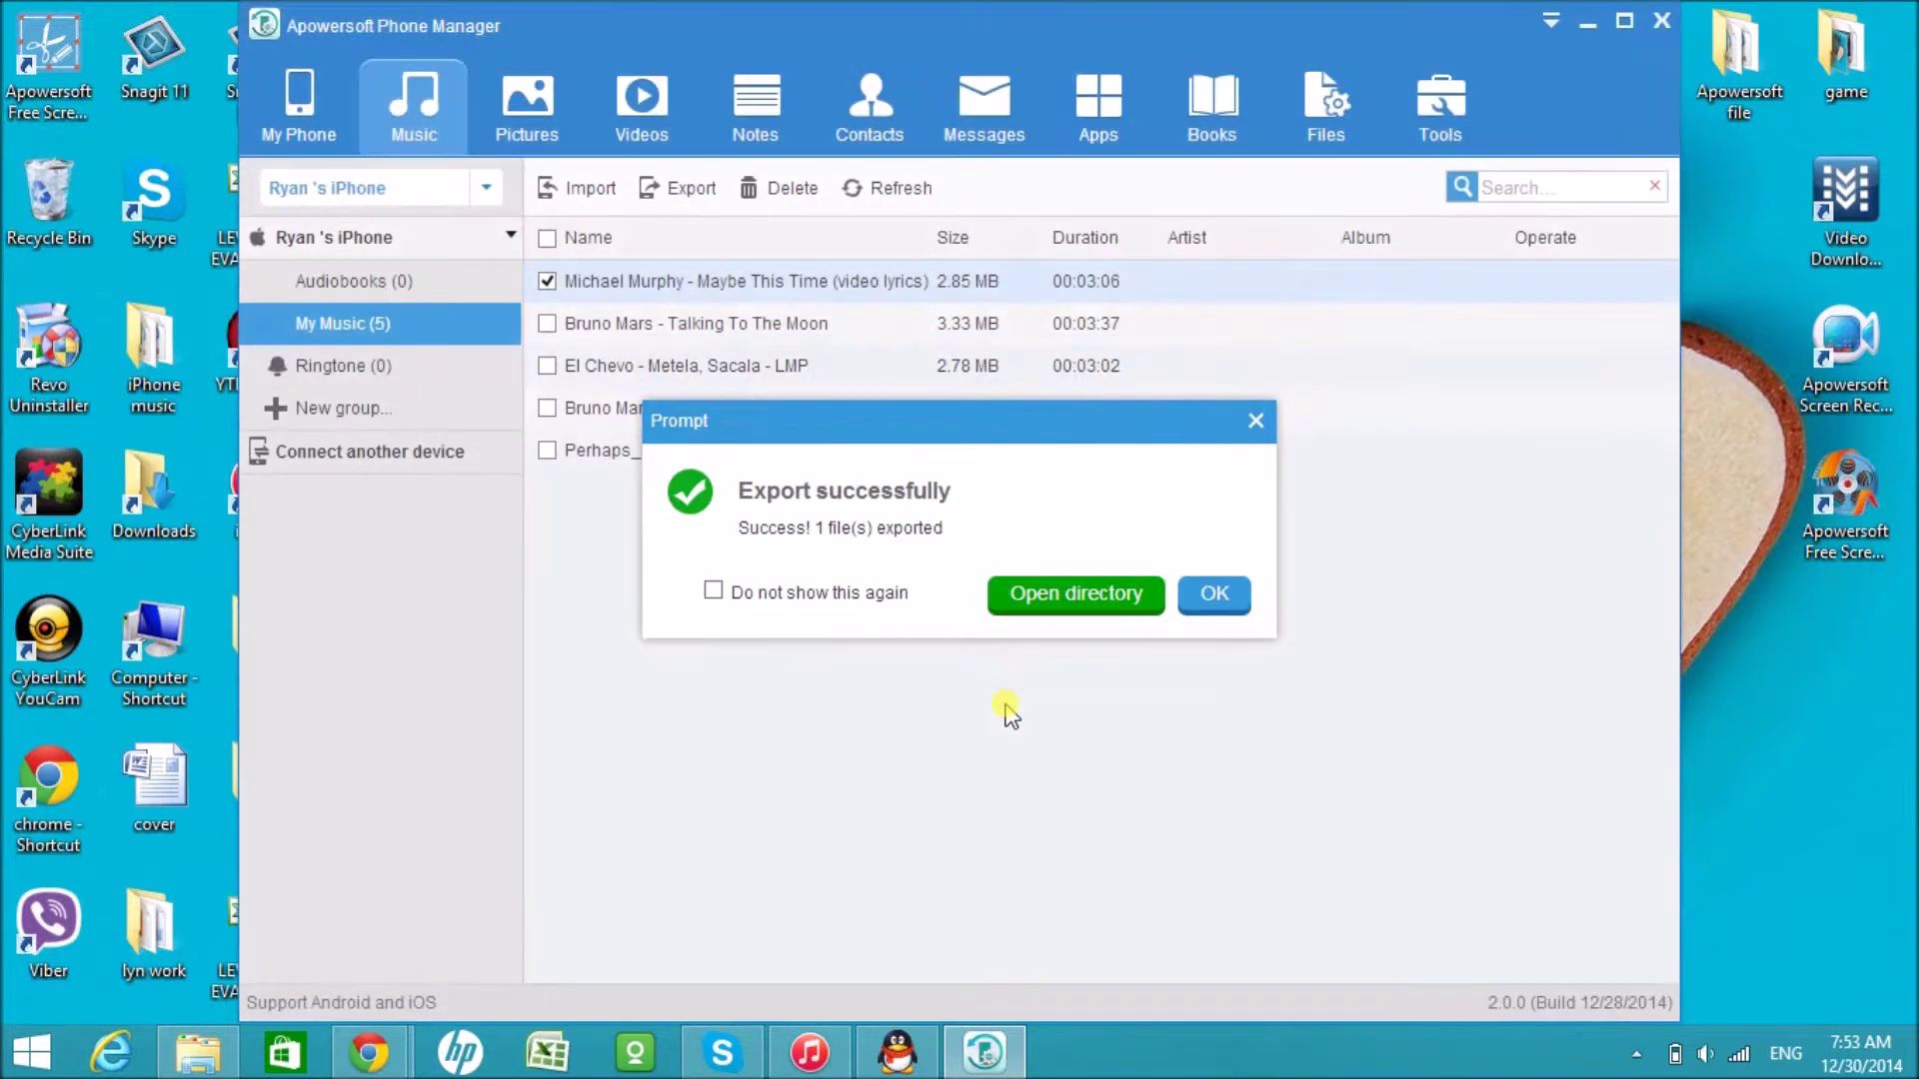
{"action": "left_click", "coordinate": [1078, 596]}
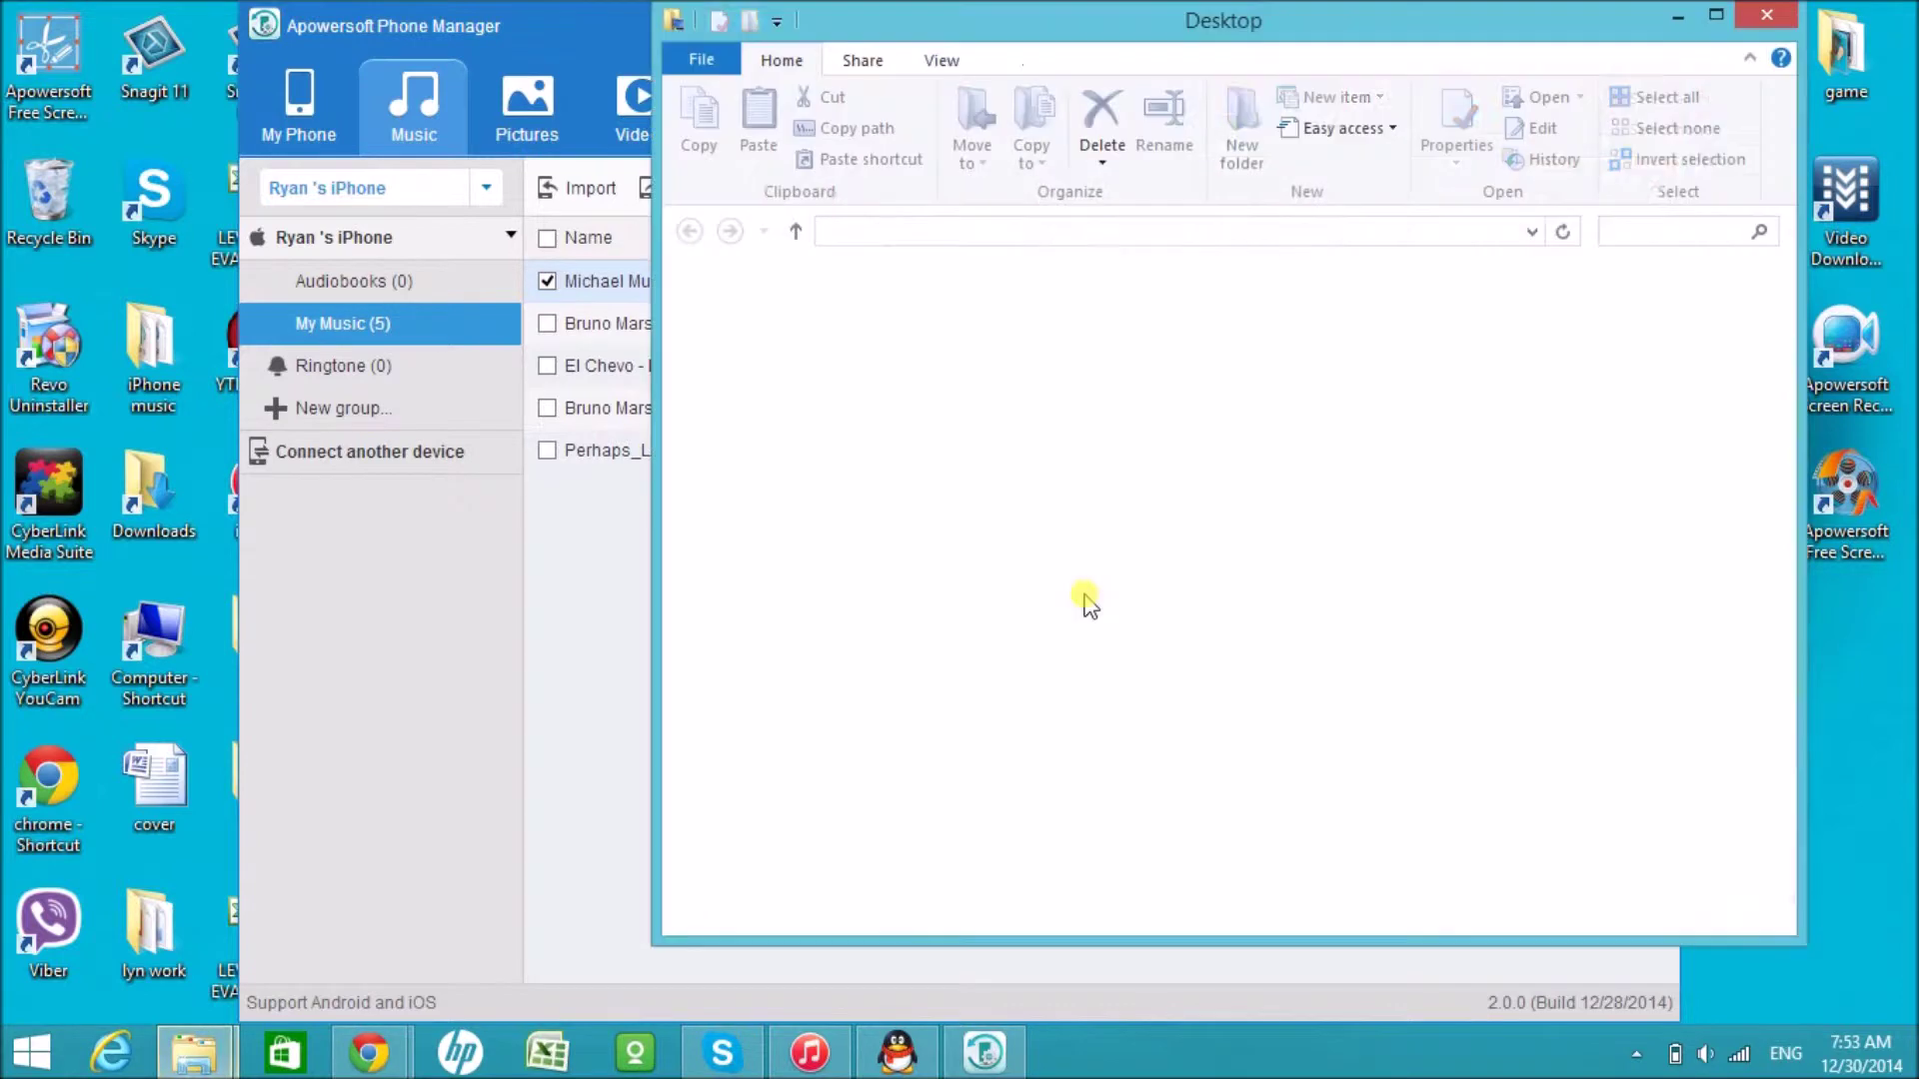
{"action": "scroll", "coordinate": [1299, 614], "scroll_direction": "down", "scroll_amount": 2}
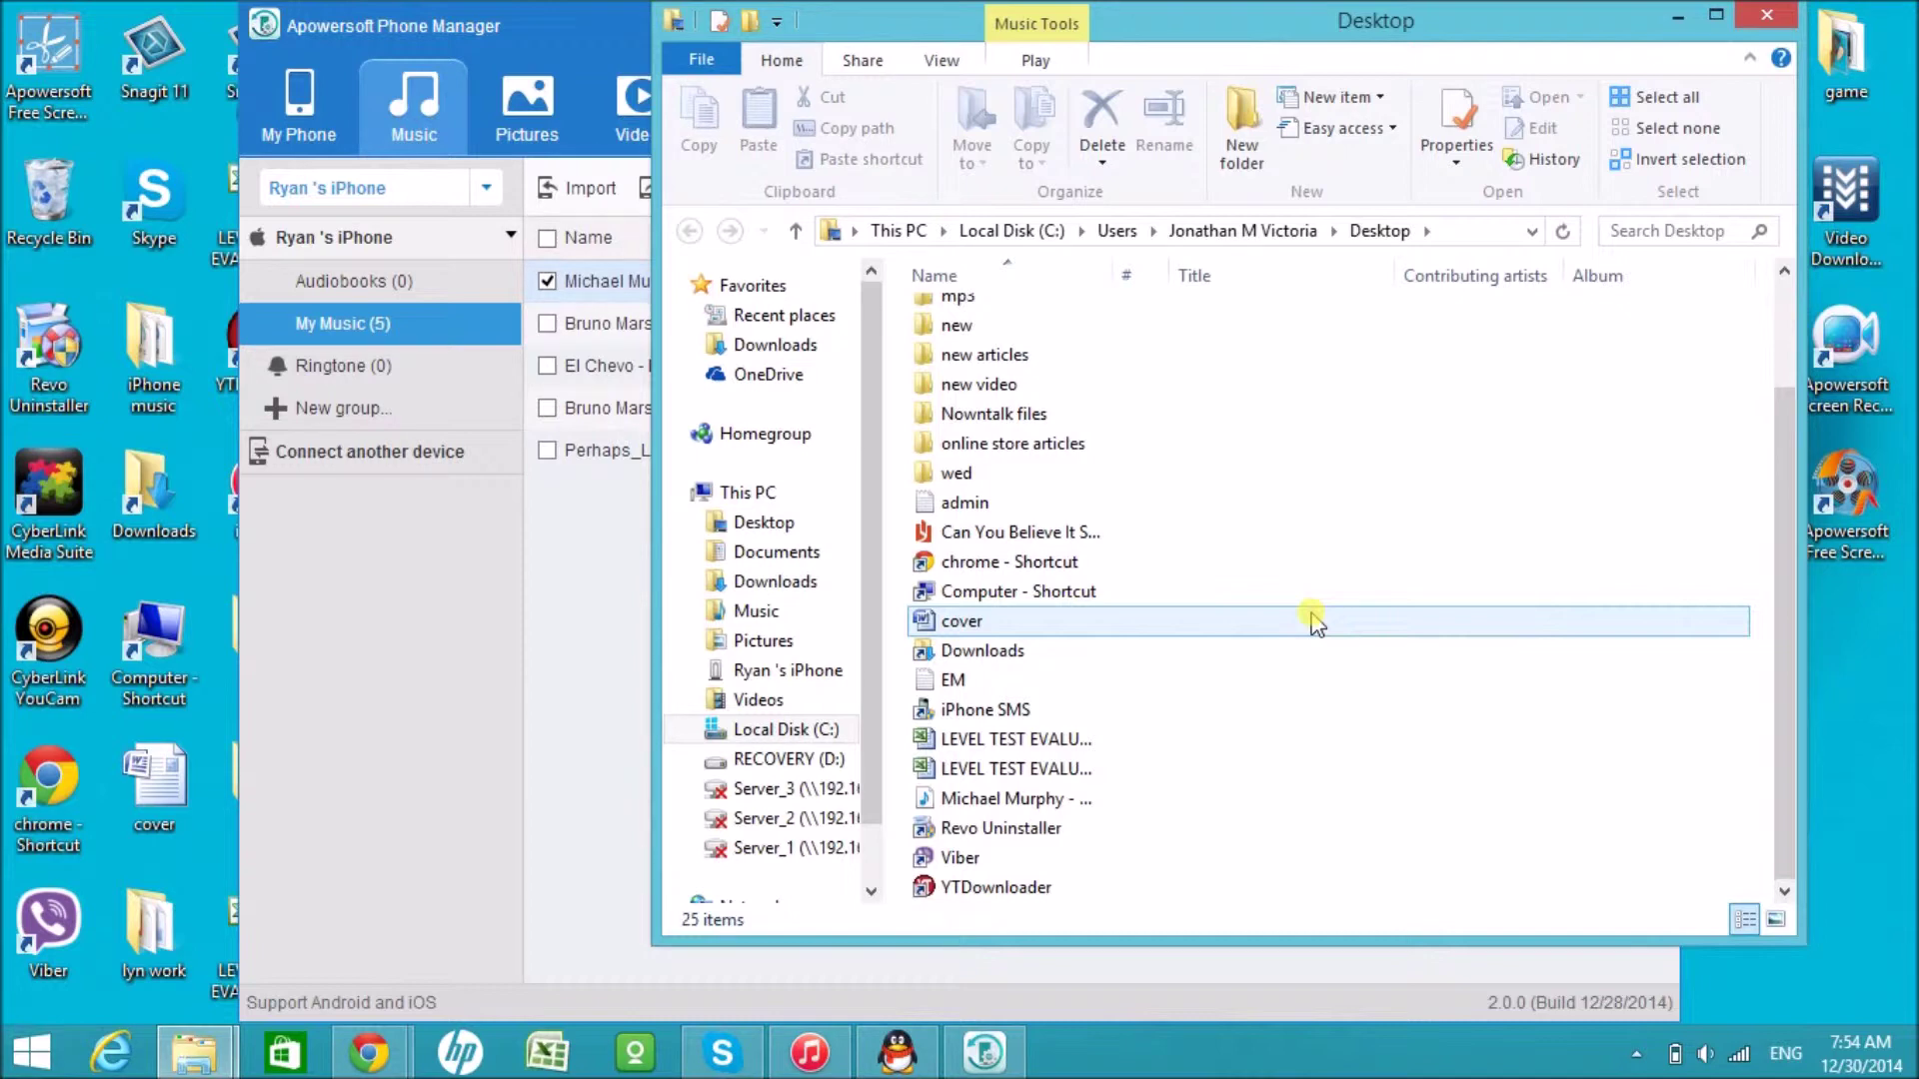
{"action": "scroll", "coordinate": [1313, 620], "scroll_direction": "up", "scroll_amount": 1}
{"action": "scroll", "coordinate": [1314, 620], "scroll_direction": "down", "scroll_amount": 1}
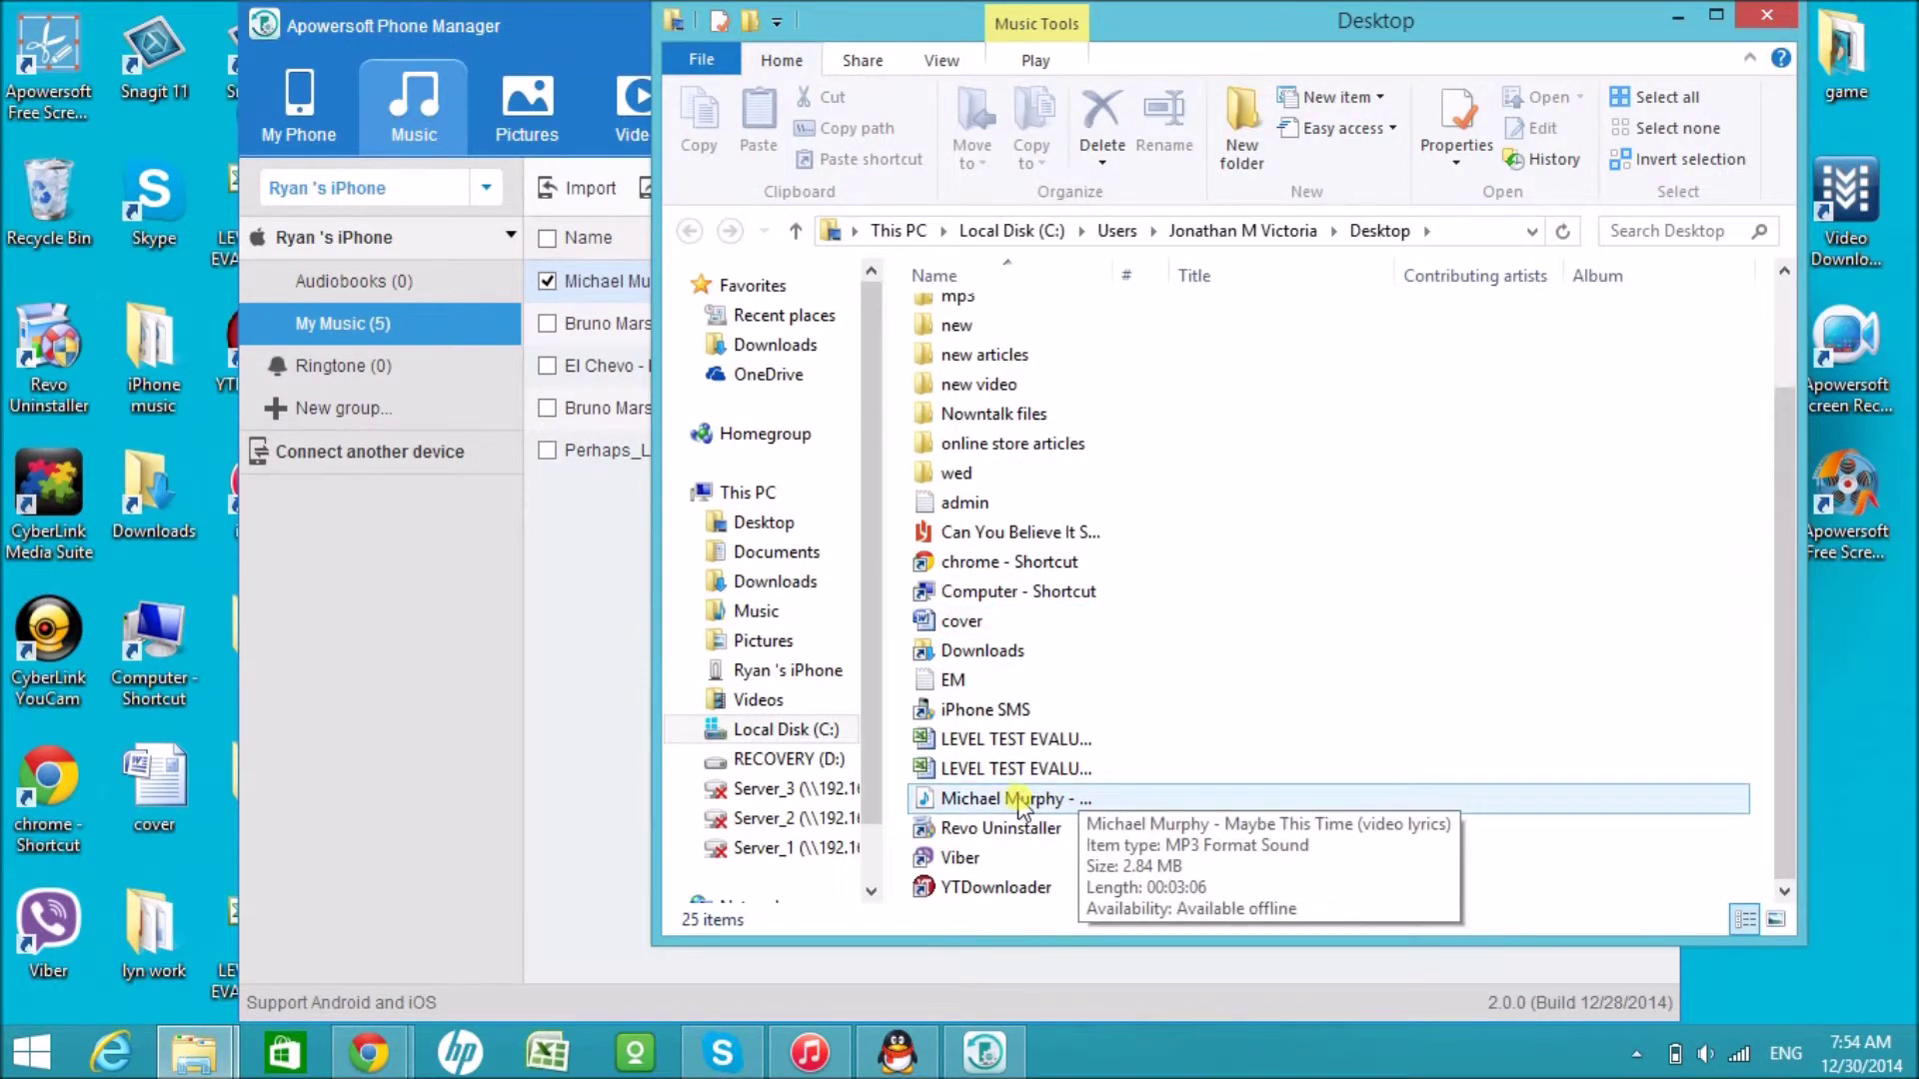
{"action": "left_click", "coordinate": [1767, 15]}
{"action": "left_click", "coordinate": [1586, 22]}
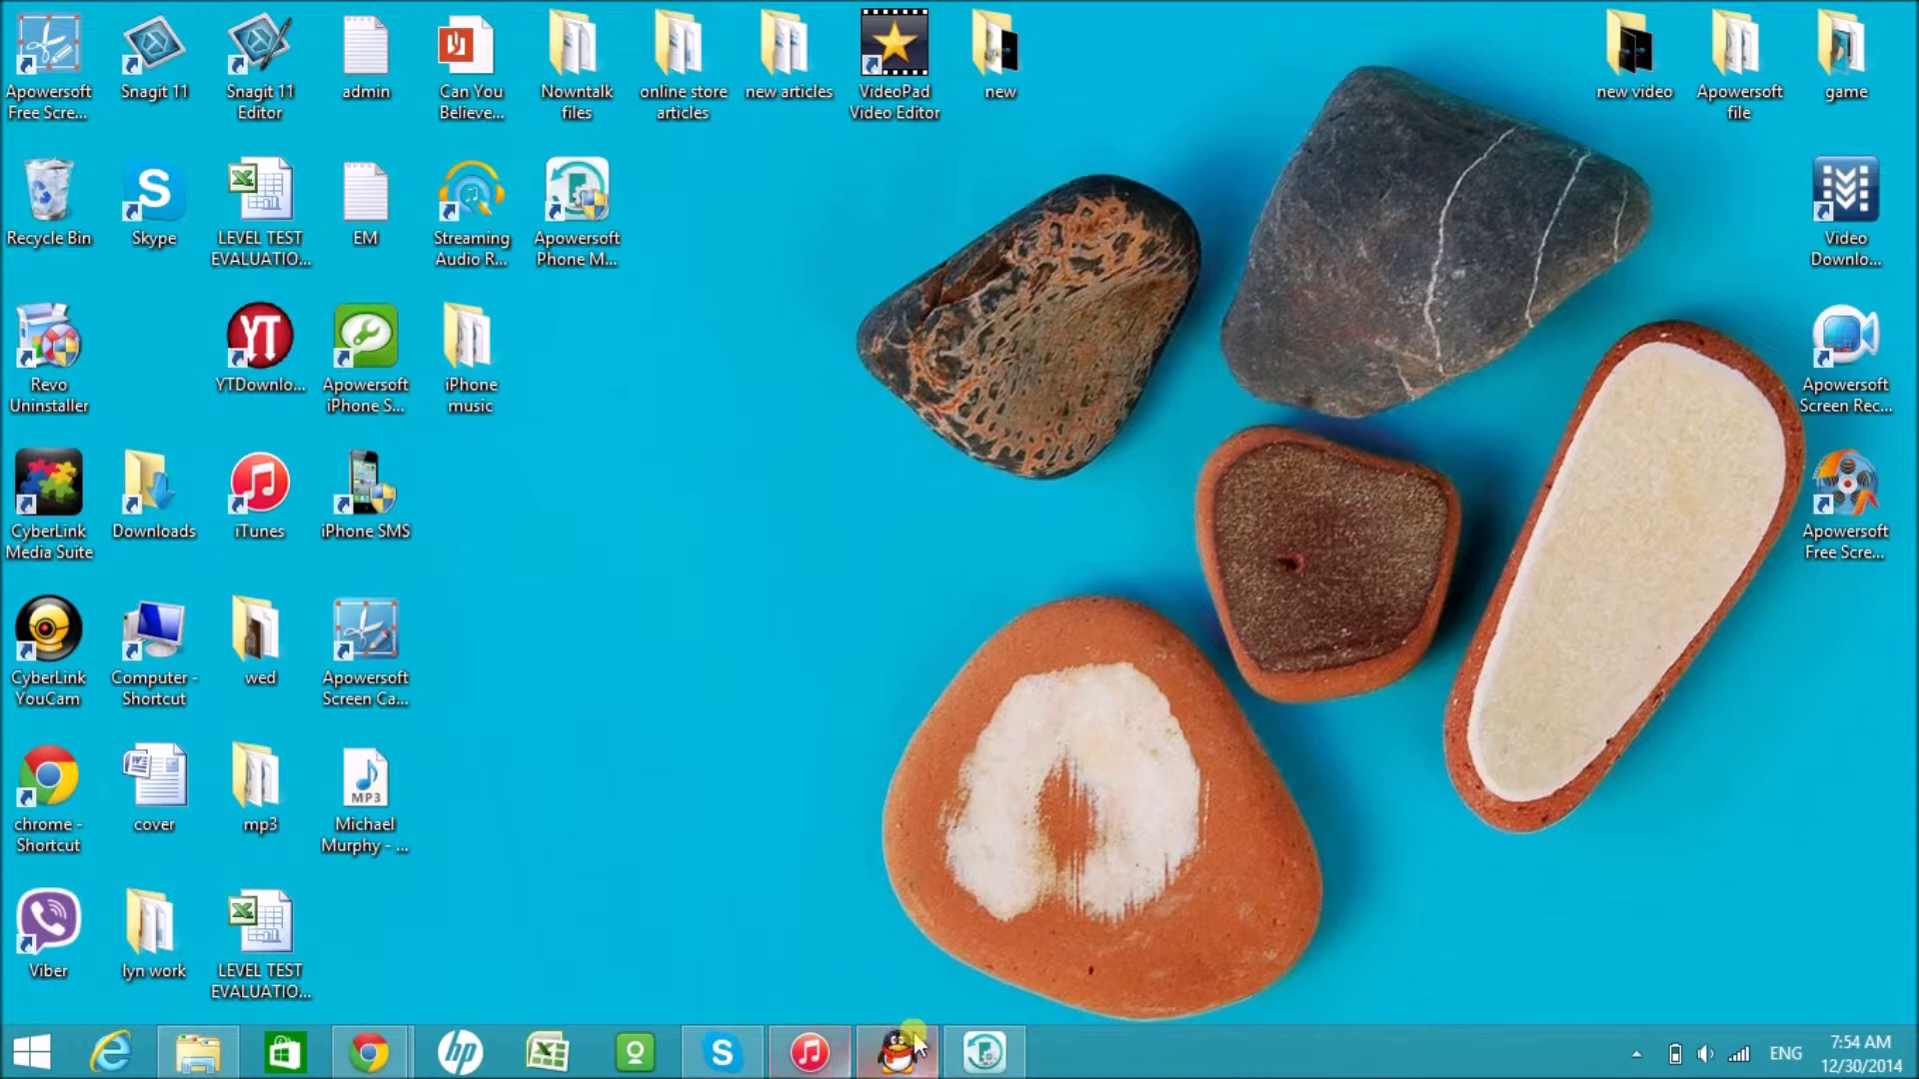
{"action": "left_click", "coordinate": [1000, 1054]}
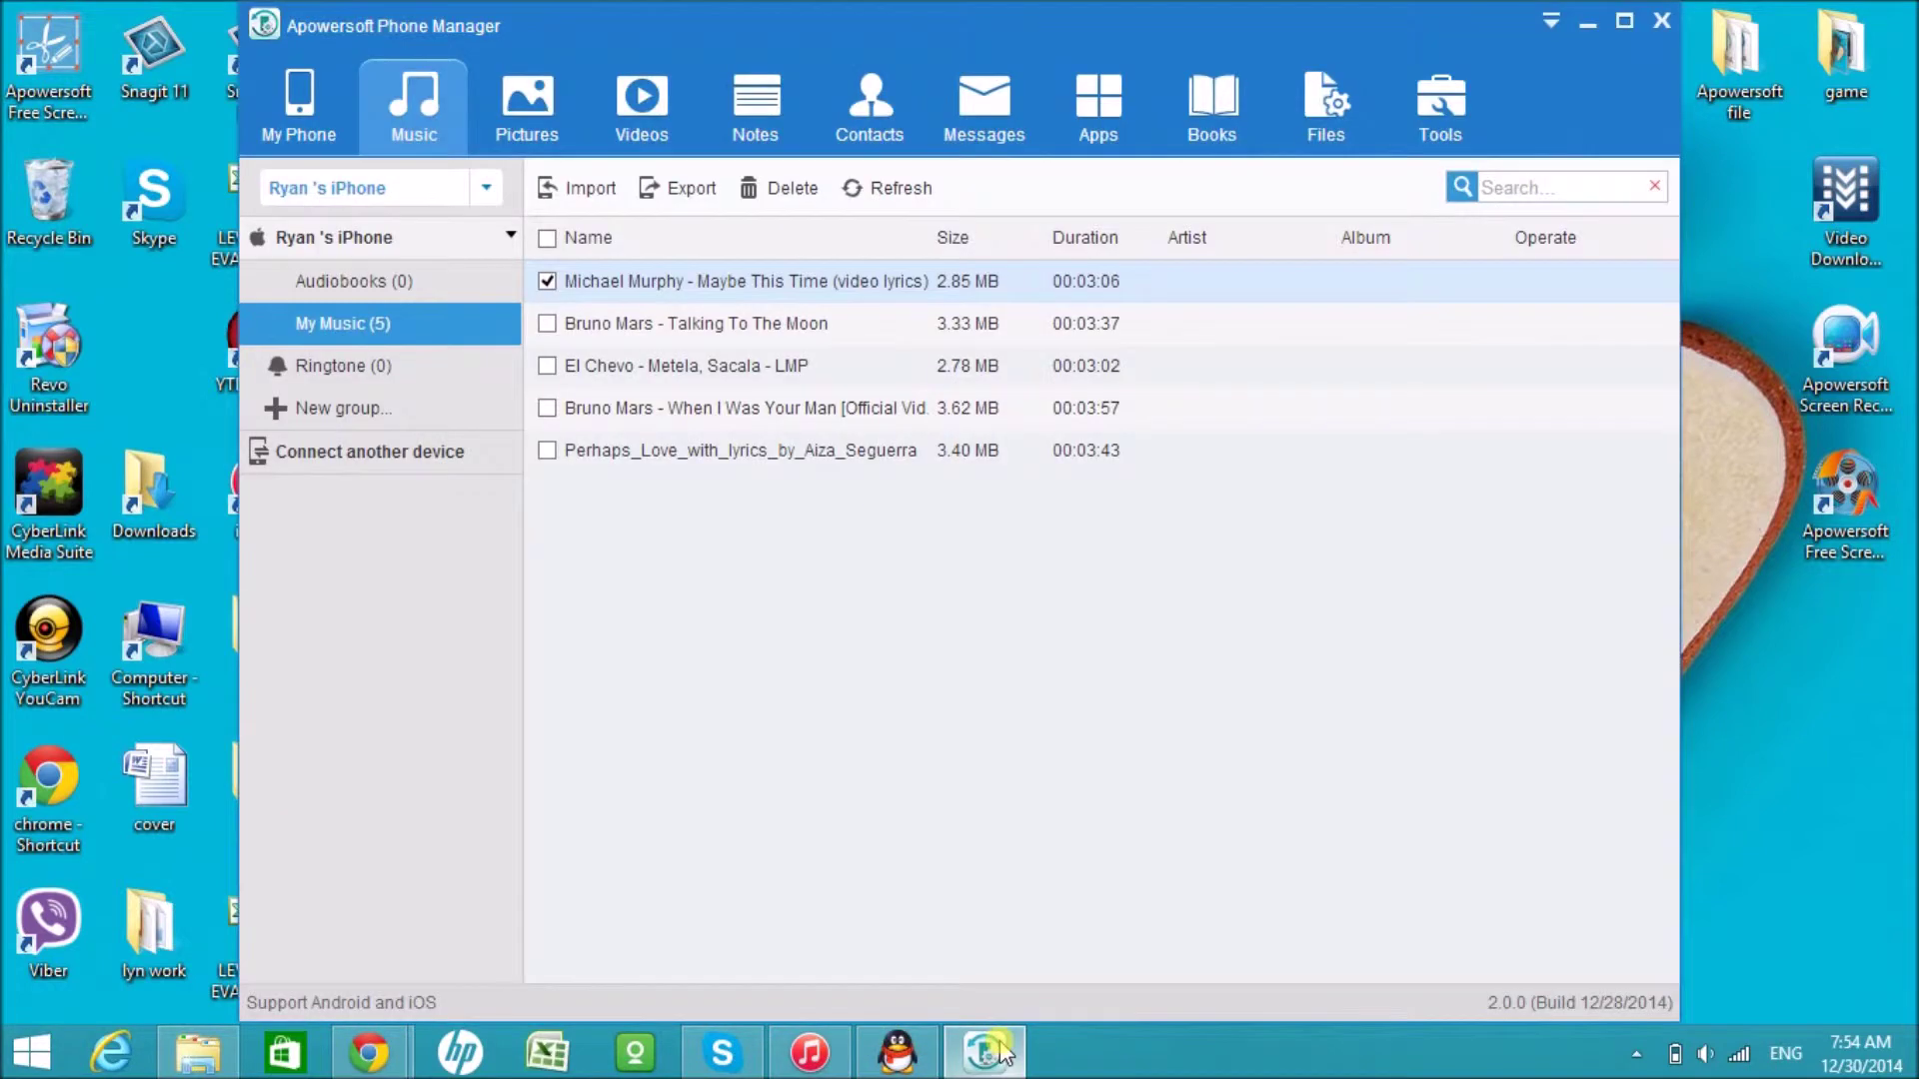
{"action": "left_click", "coordinate": [547, 238]}
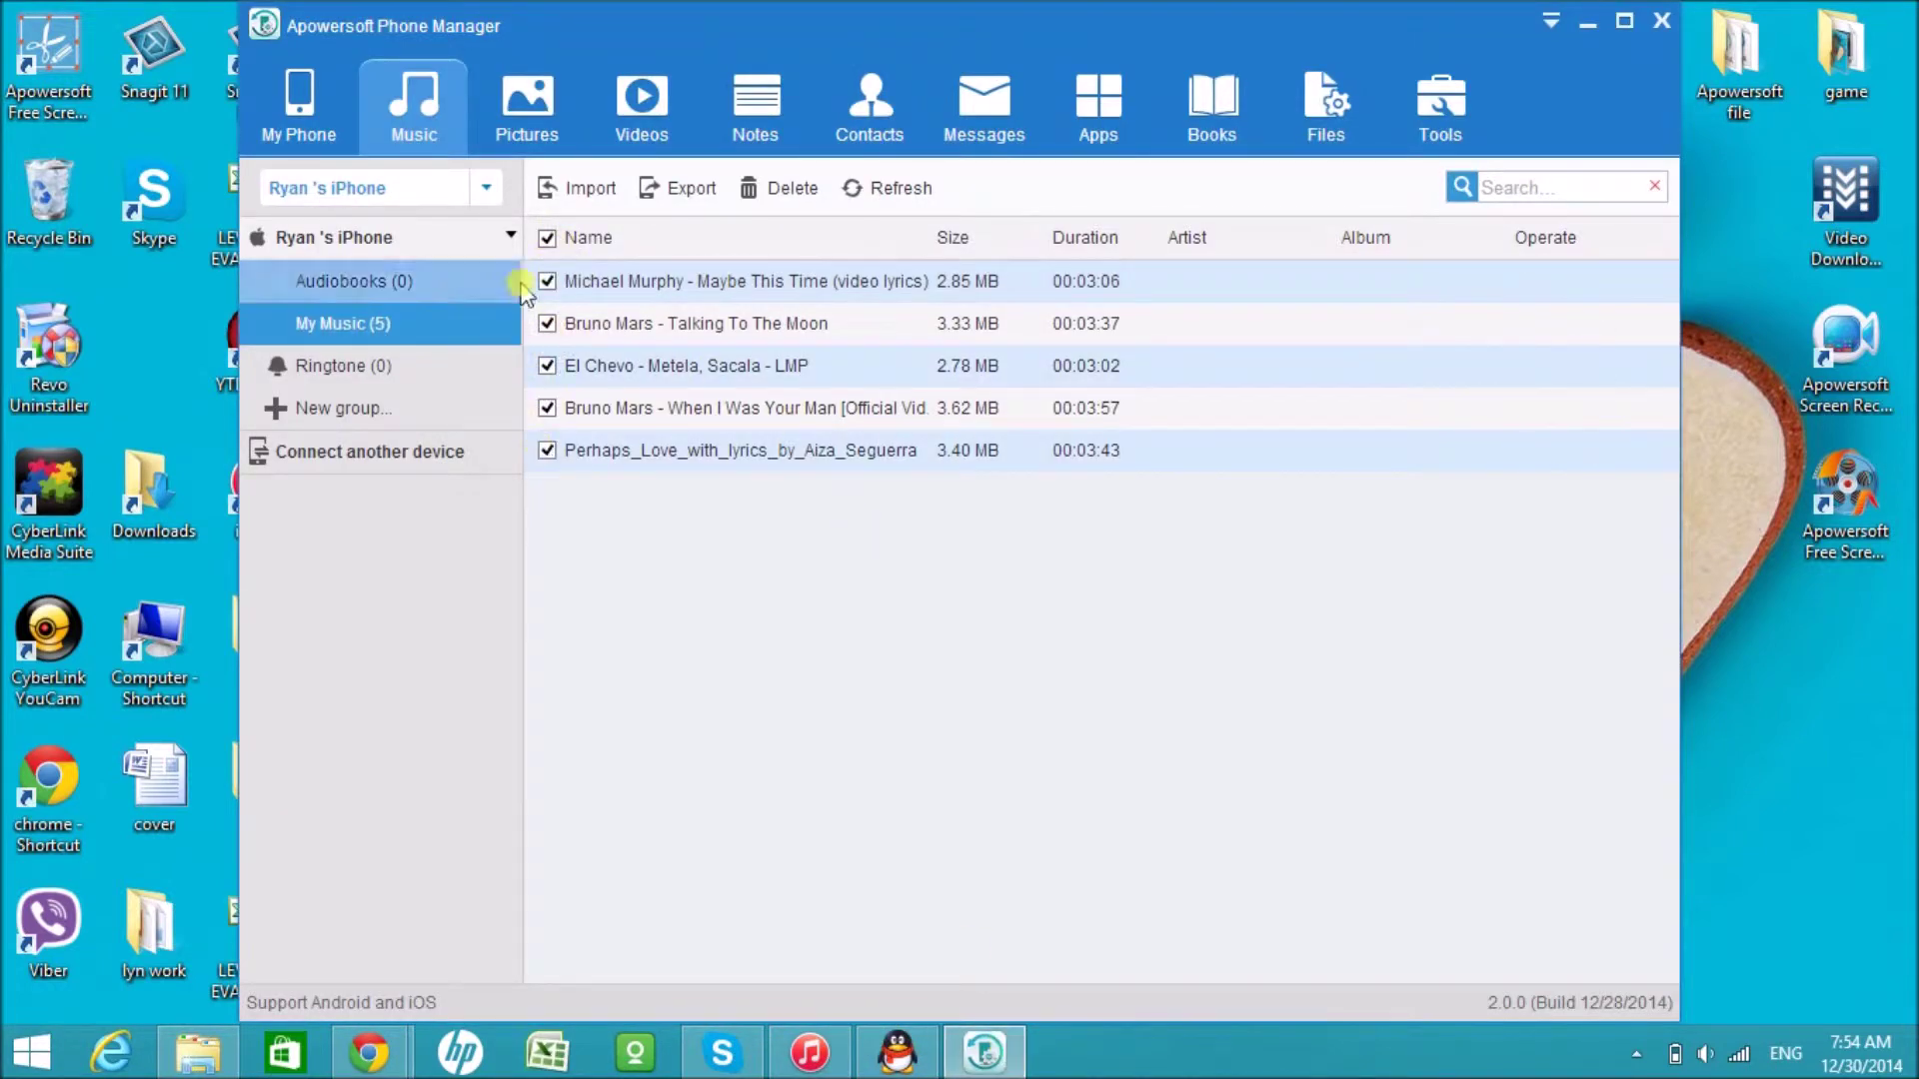
{"action": "left_click", "coordinate": [690, 192]}
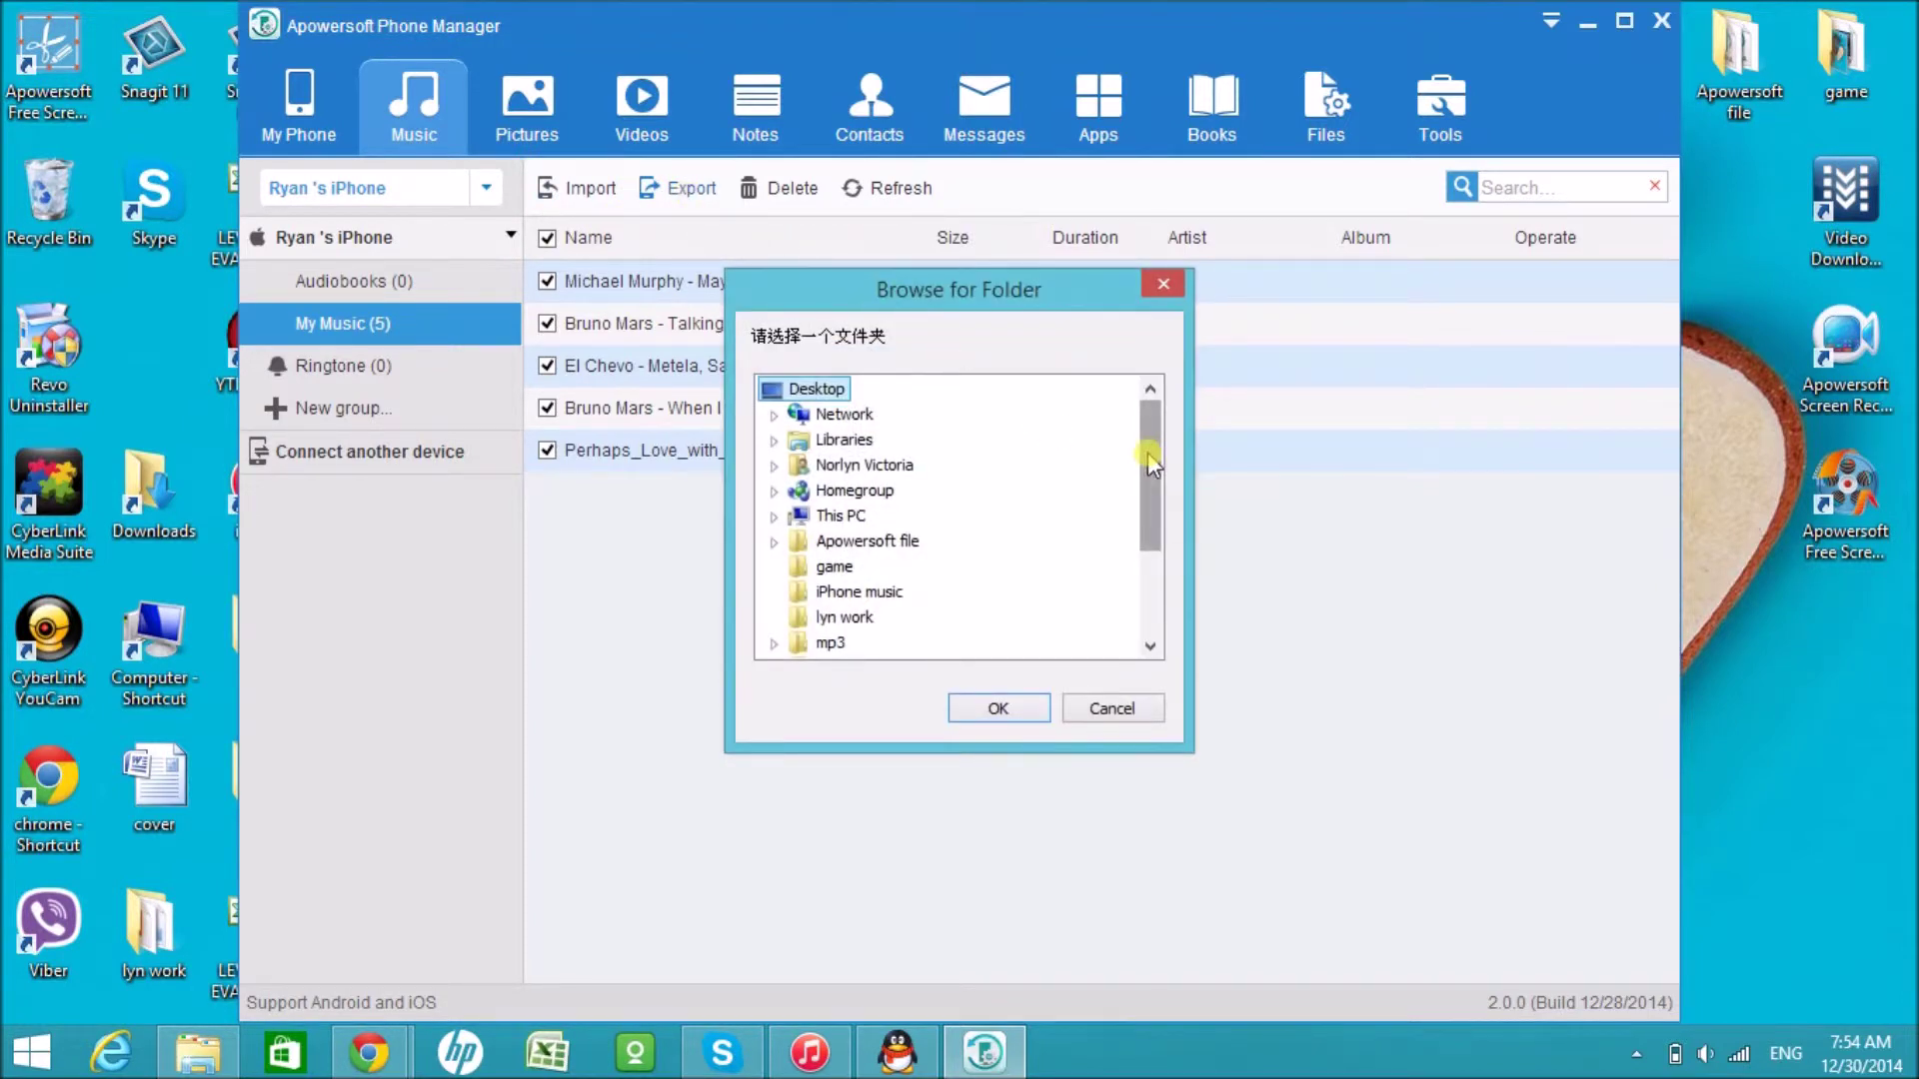
{"action": "left_click", "coordinate": [857, 592]}
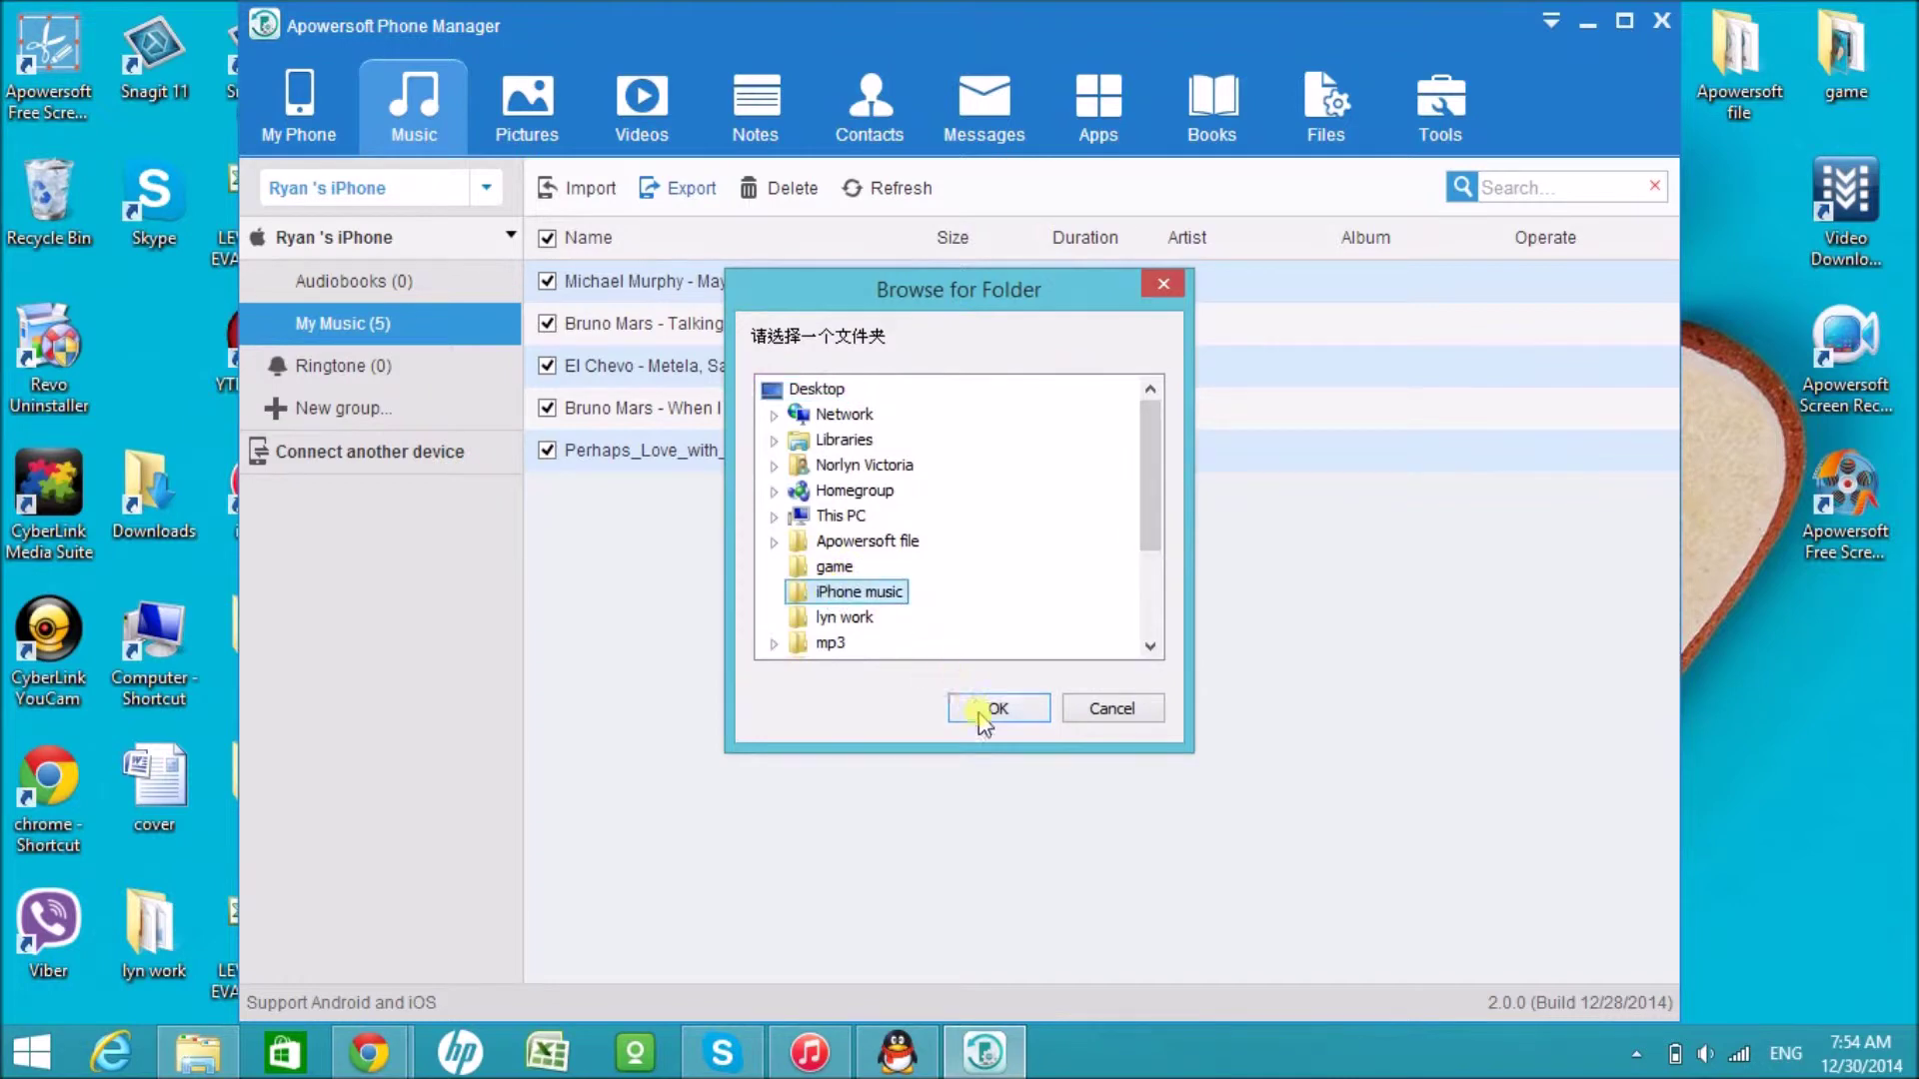
{"action": "left_click", "coordinate": [979, 710]}
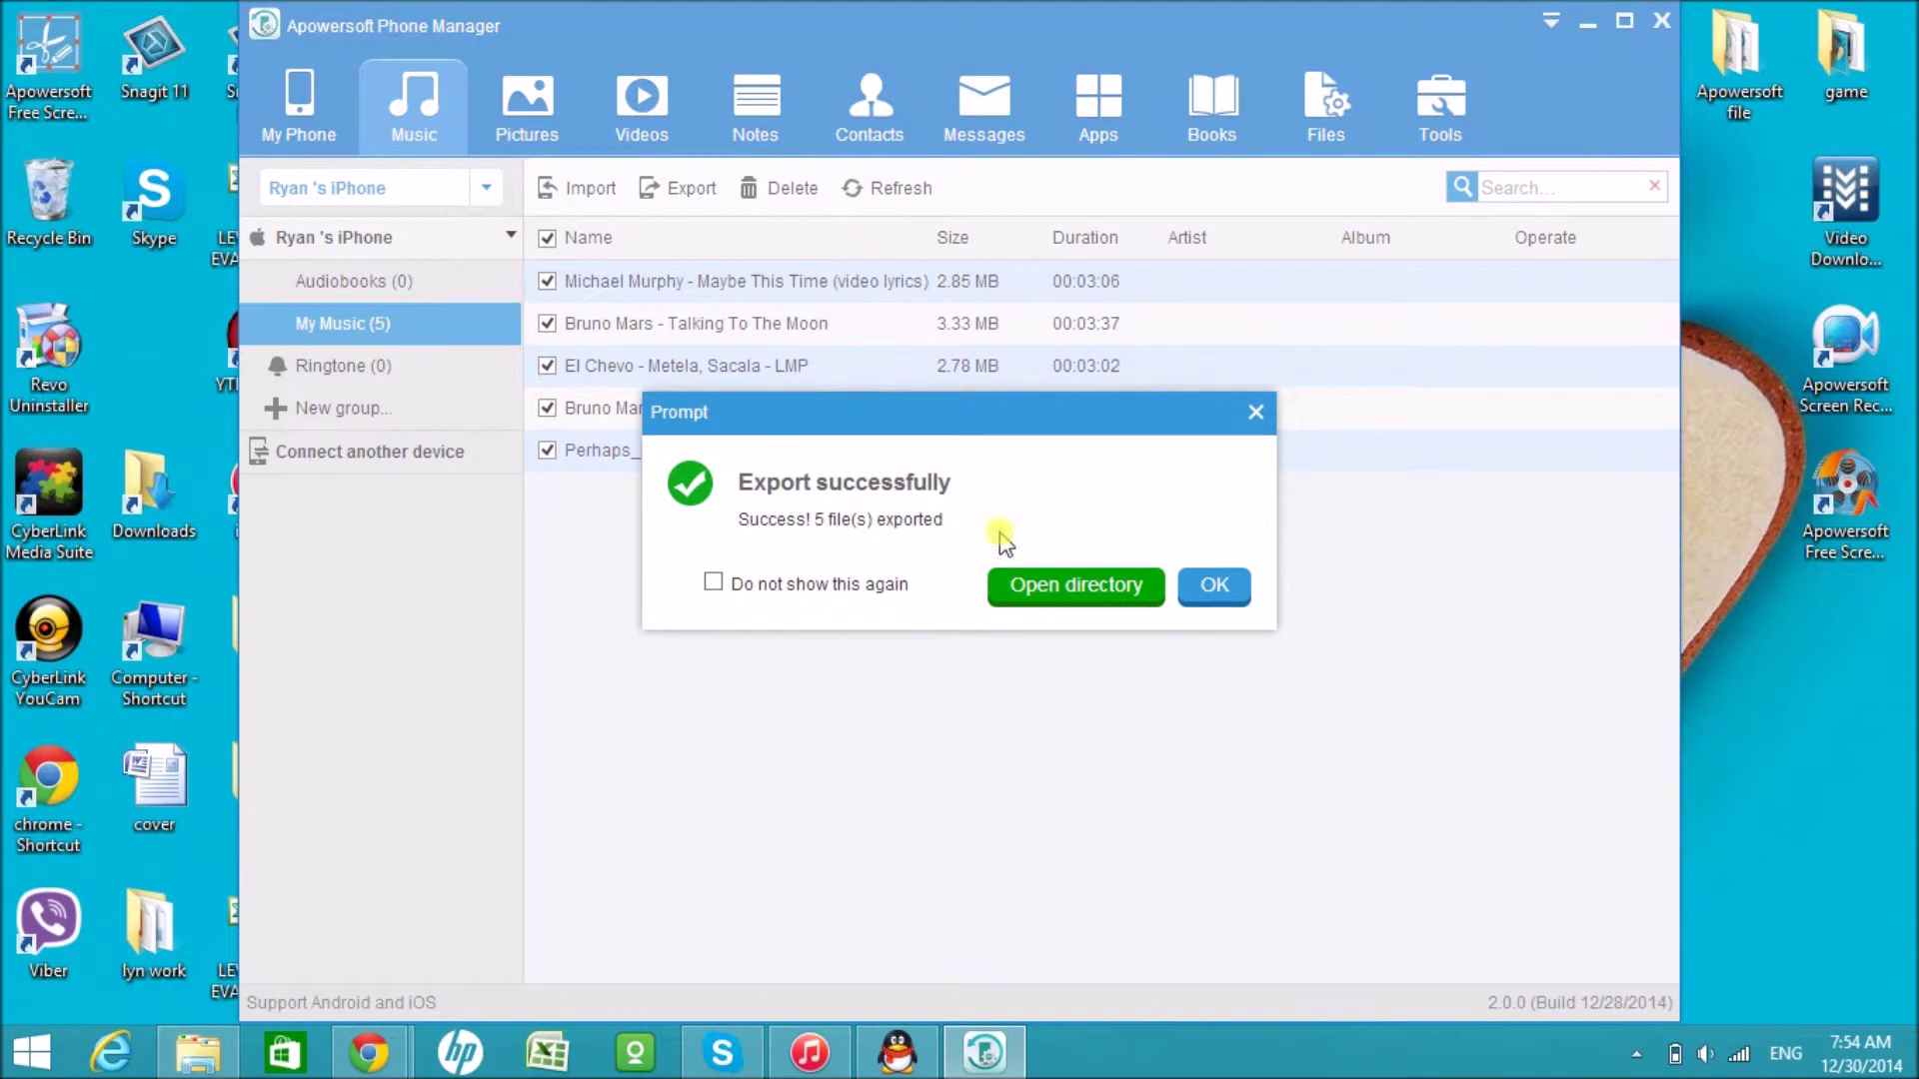
{"action": "left_click", "coordinate": [1215, 588]}
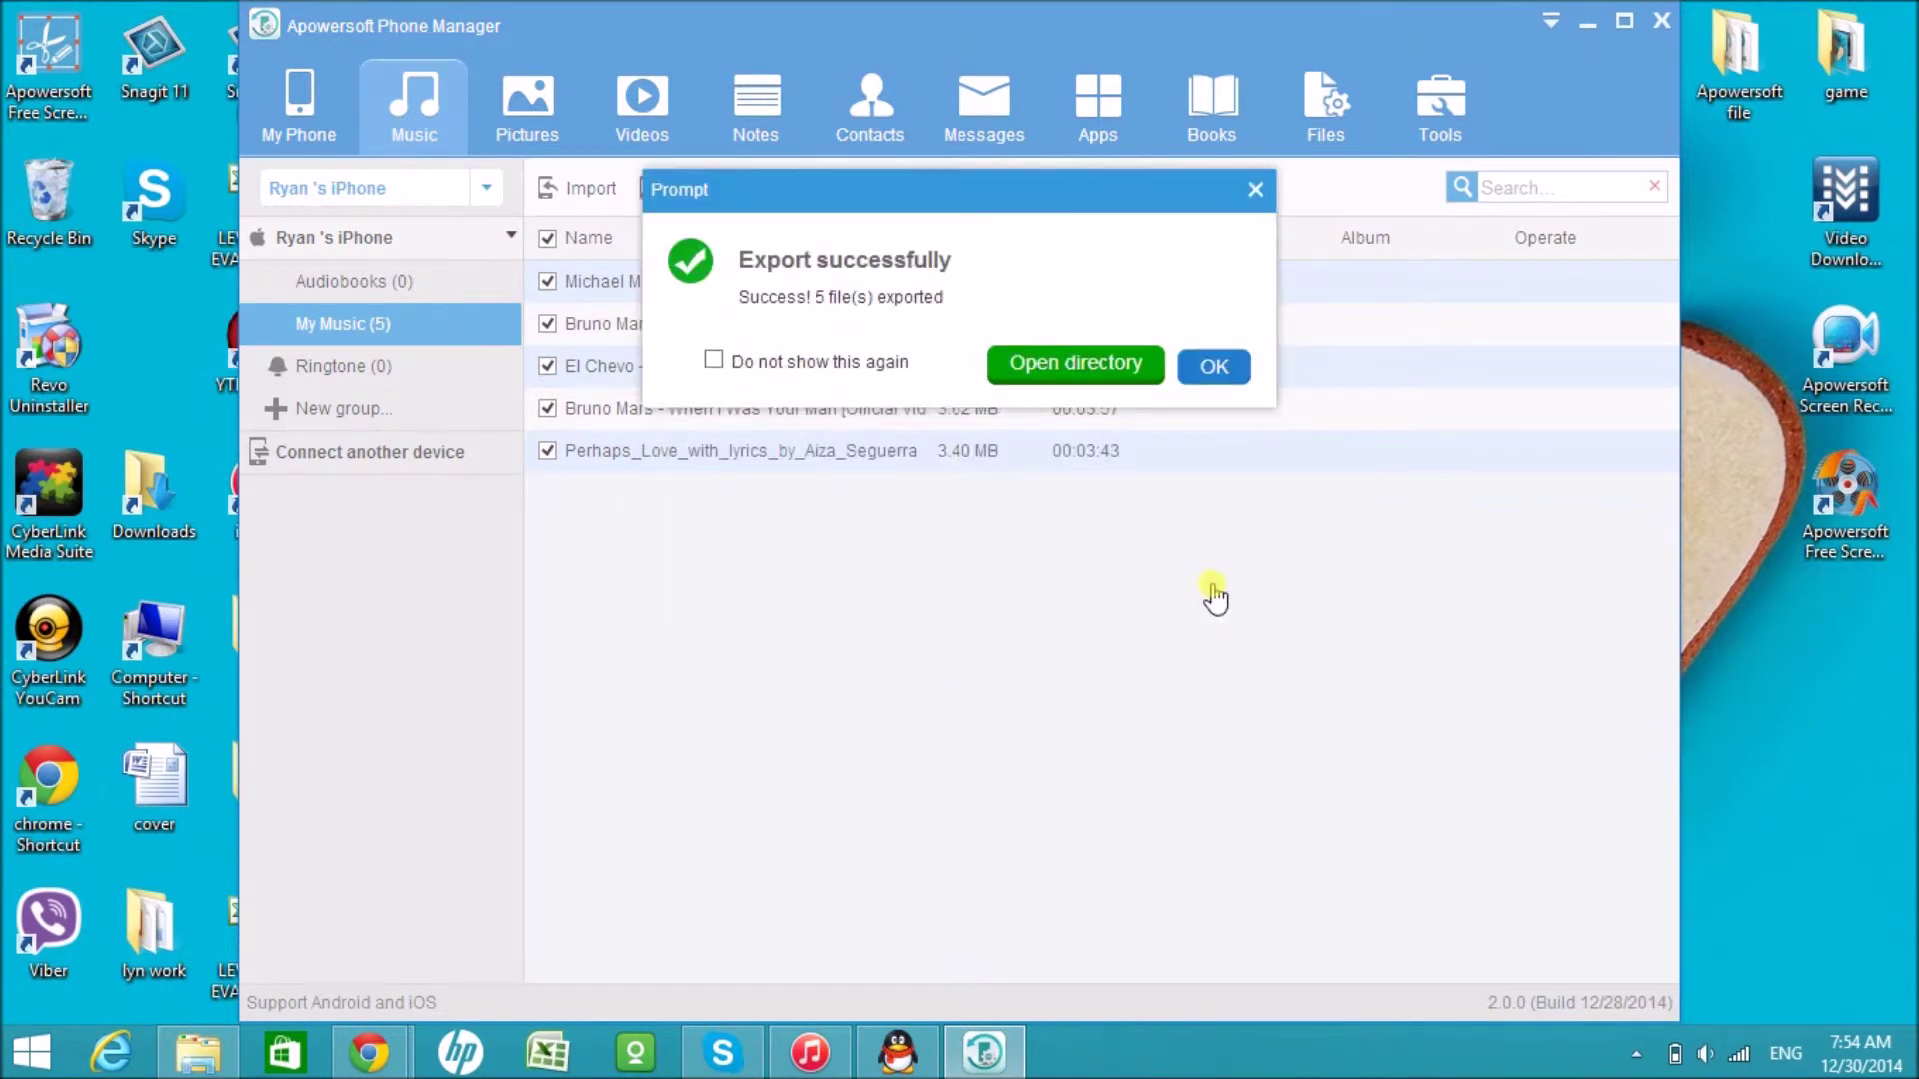
{"action": "left_click", "coordinate": [1593, 22]}
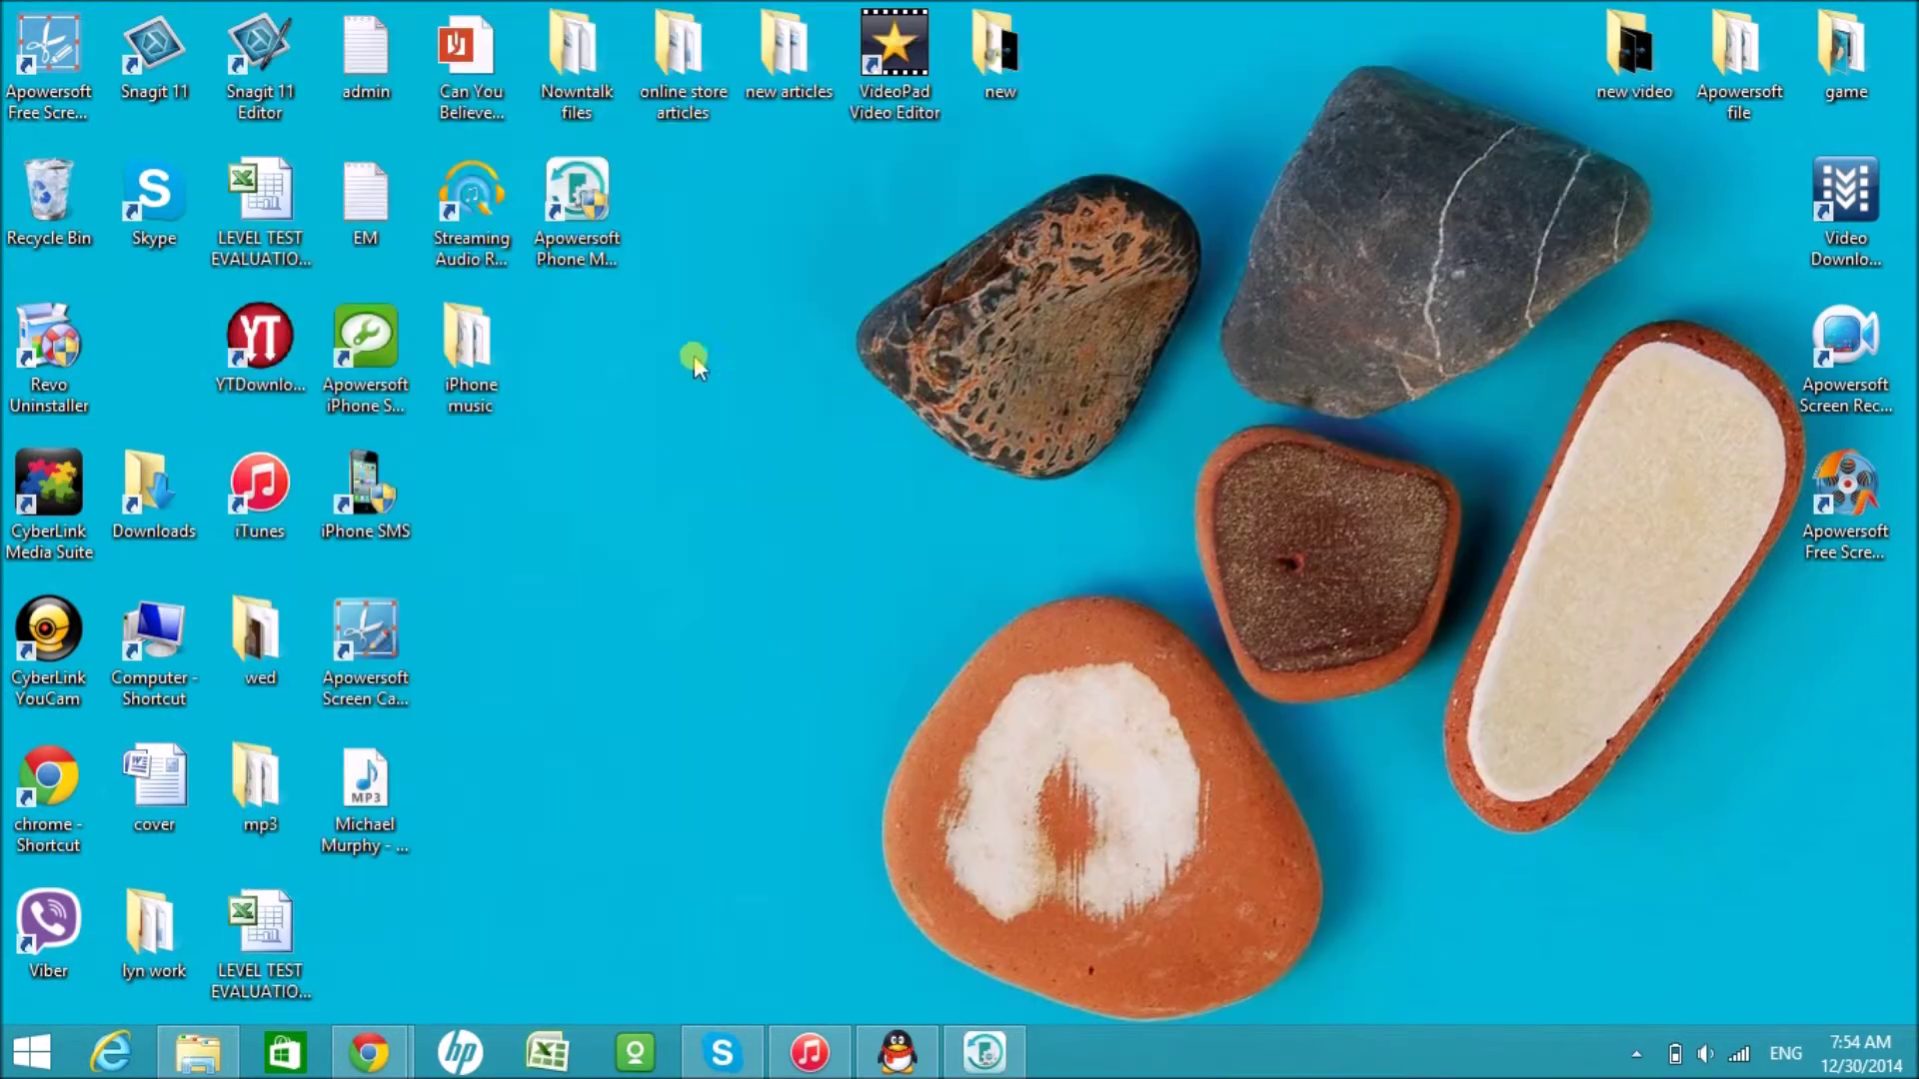
{"action": "double_click", "coordinate": [478, 378]}
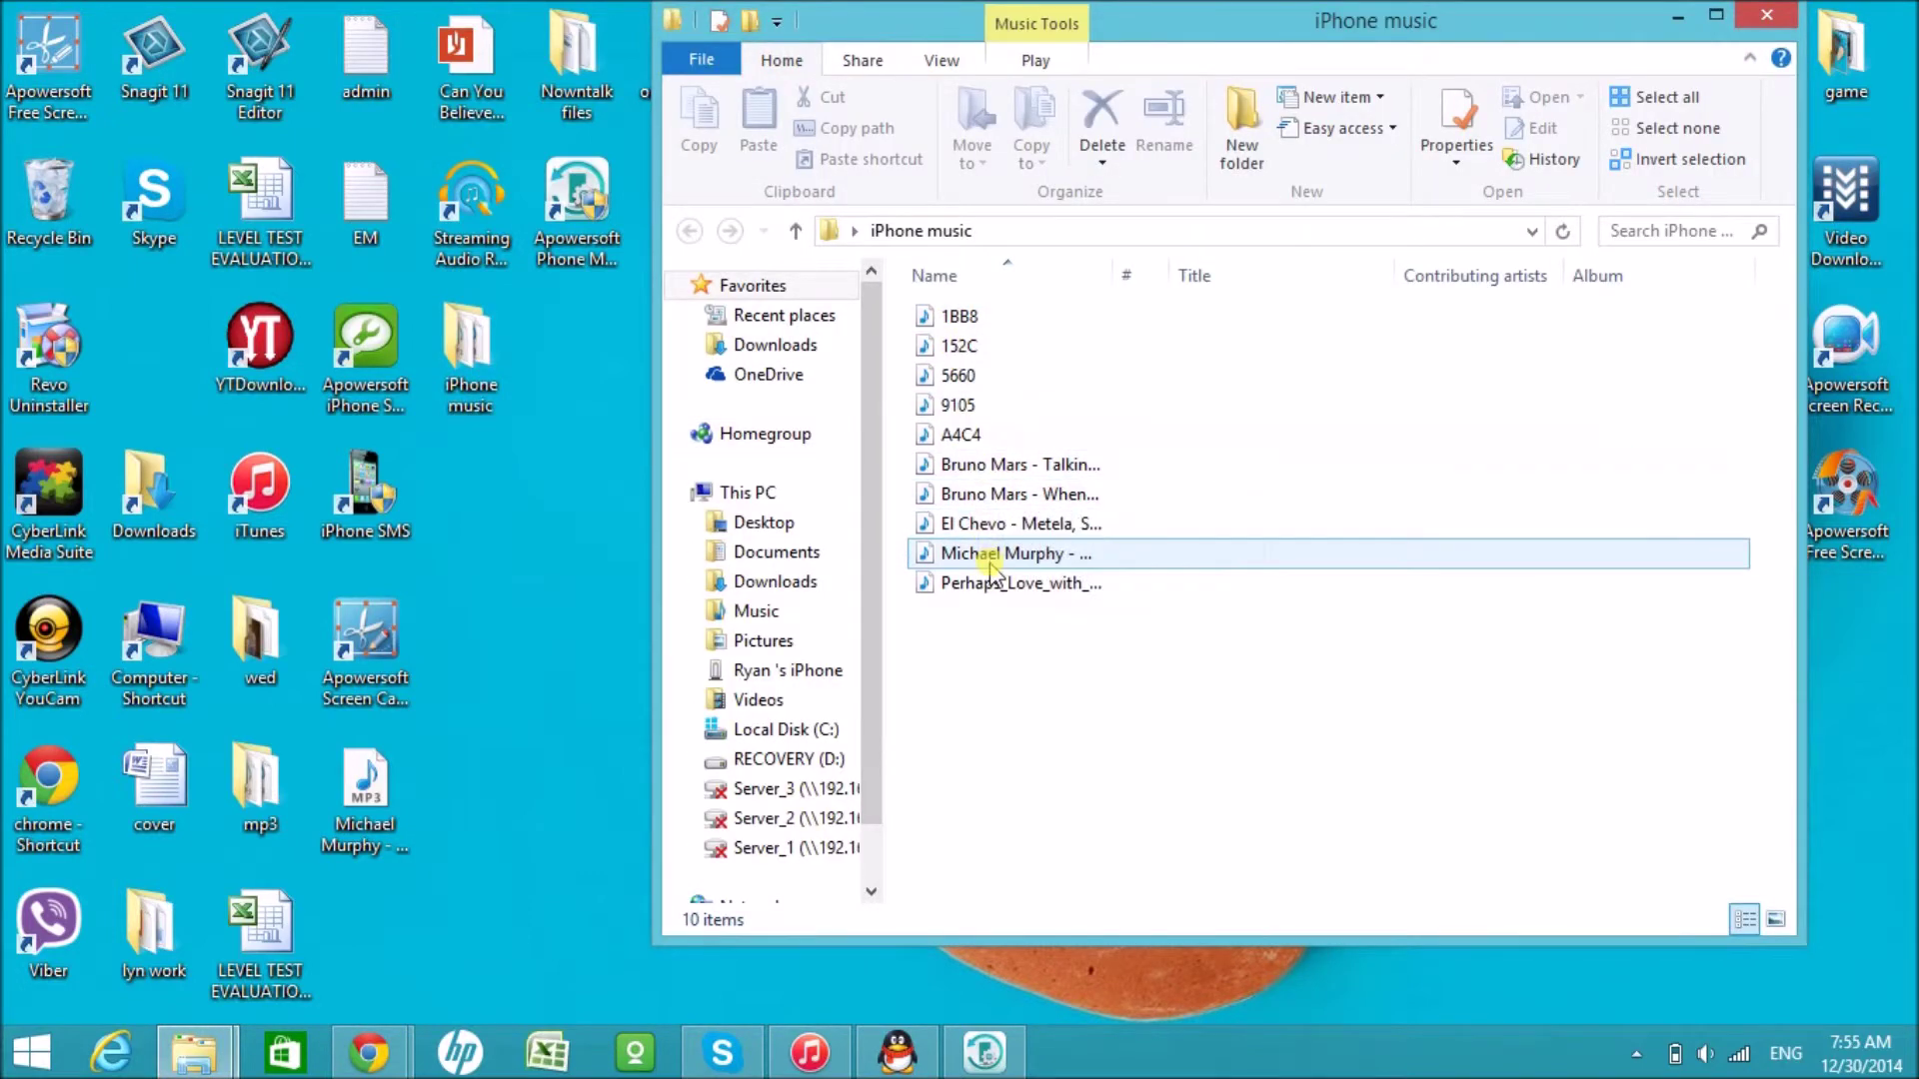
{"action": "left_click", "coordinate": [1769, 18]}
{"action": "left_click", "coordinate": [983, 1055]}
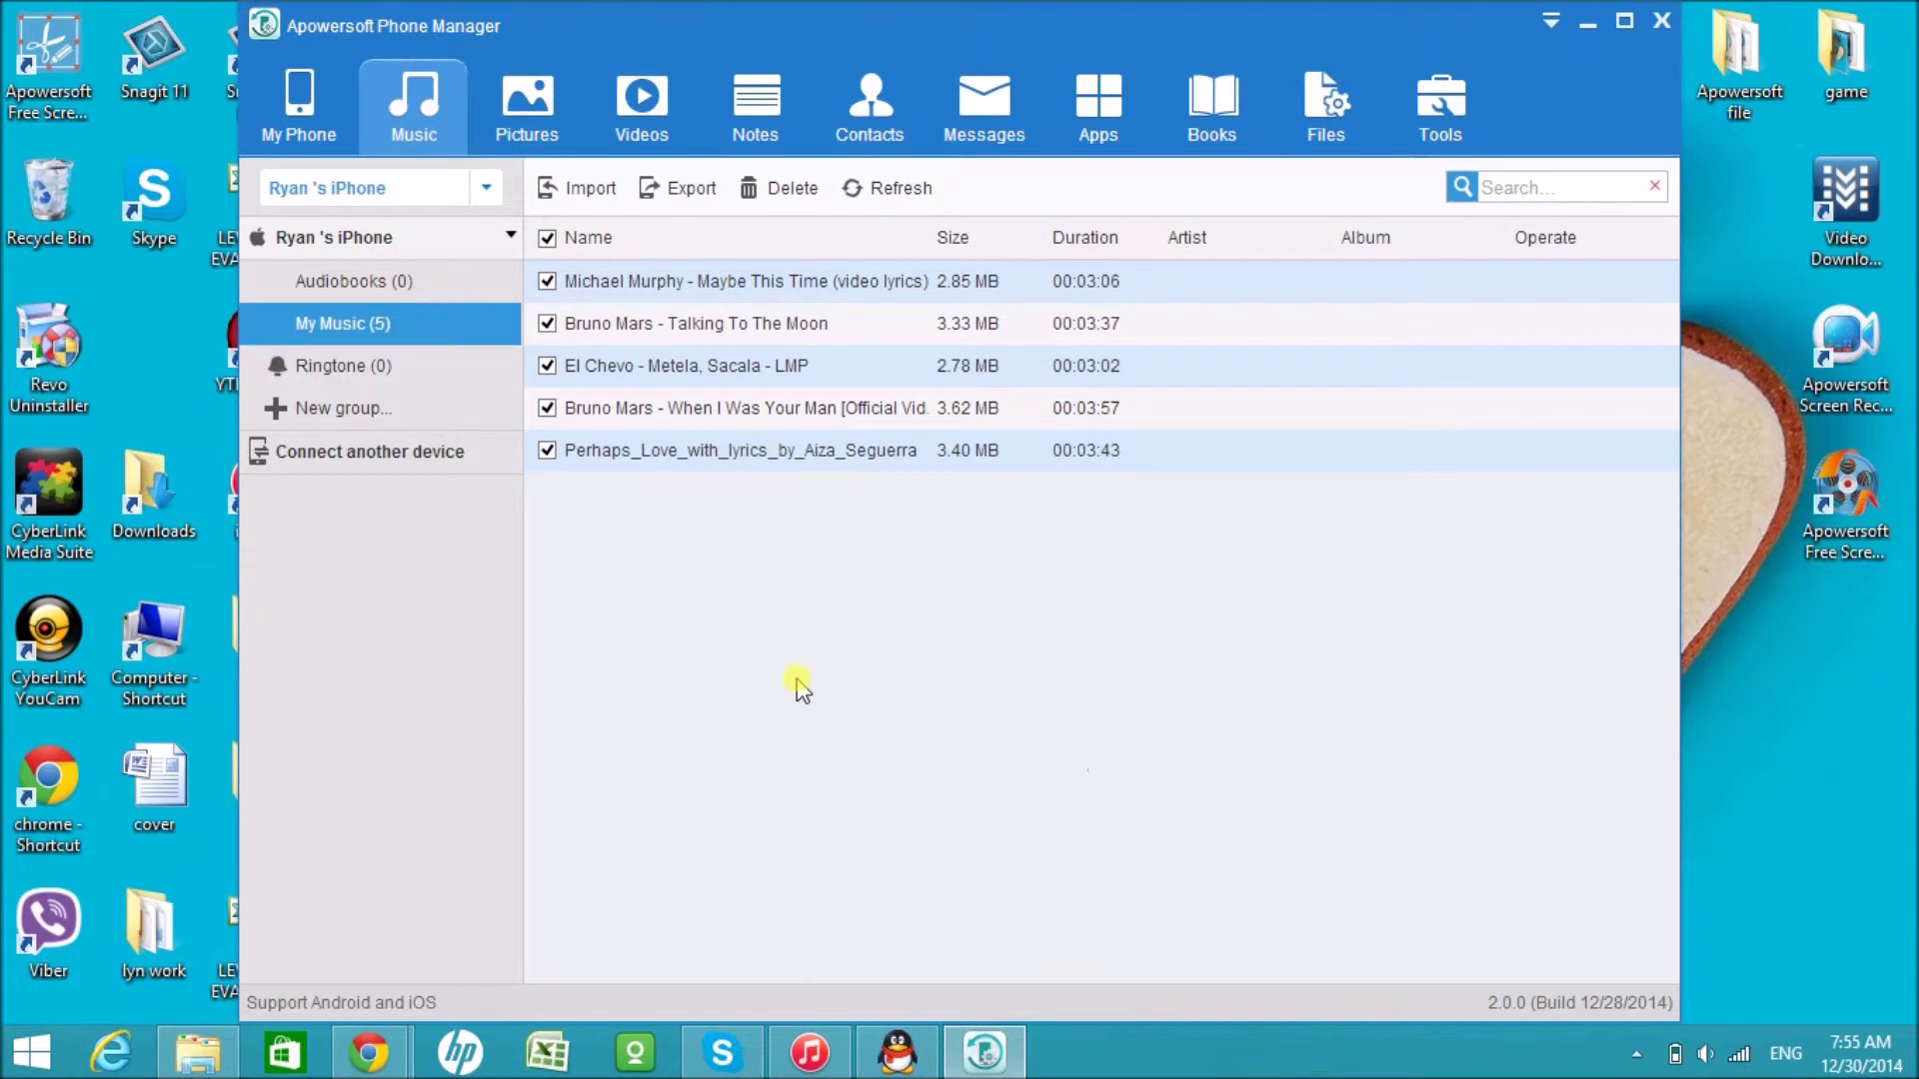
Go to the My Phone overview and disconnect the iPhone 4S
{"action": "left_click", "coordinate": [302, 100]}
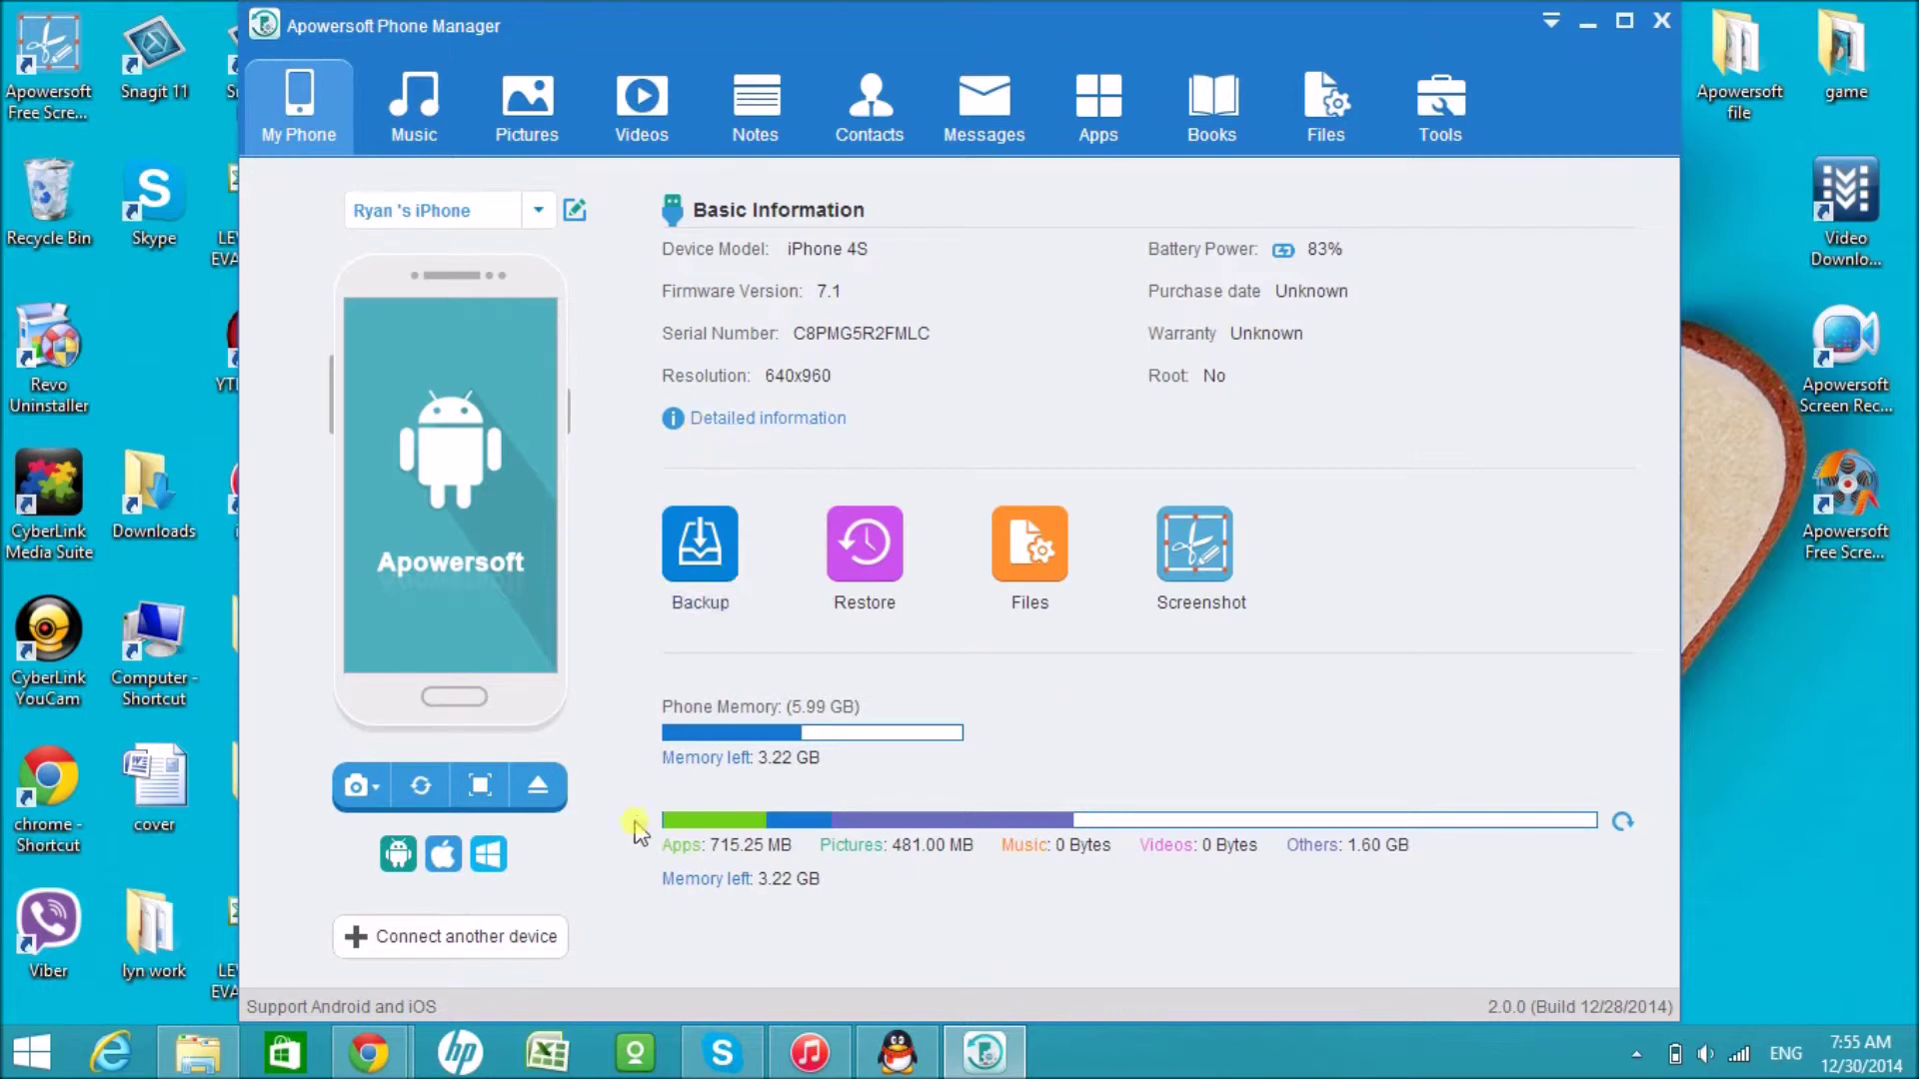
{"action": "left_click", "coordinate": [539, 790]}
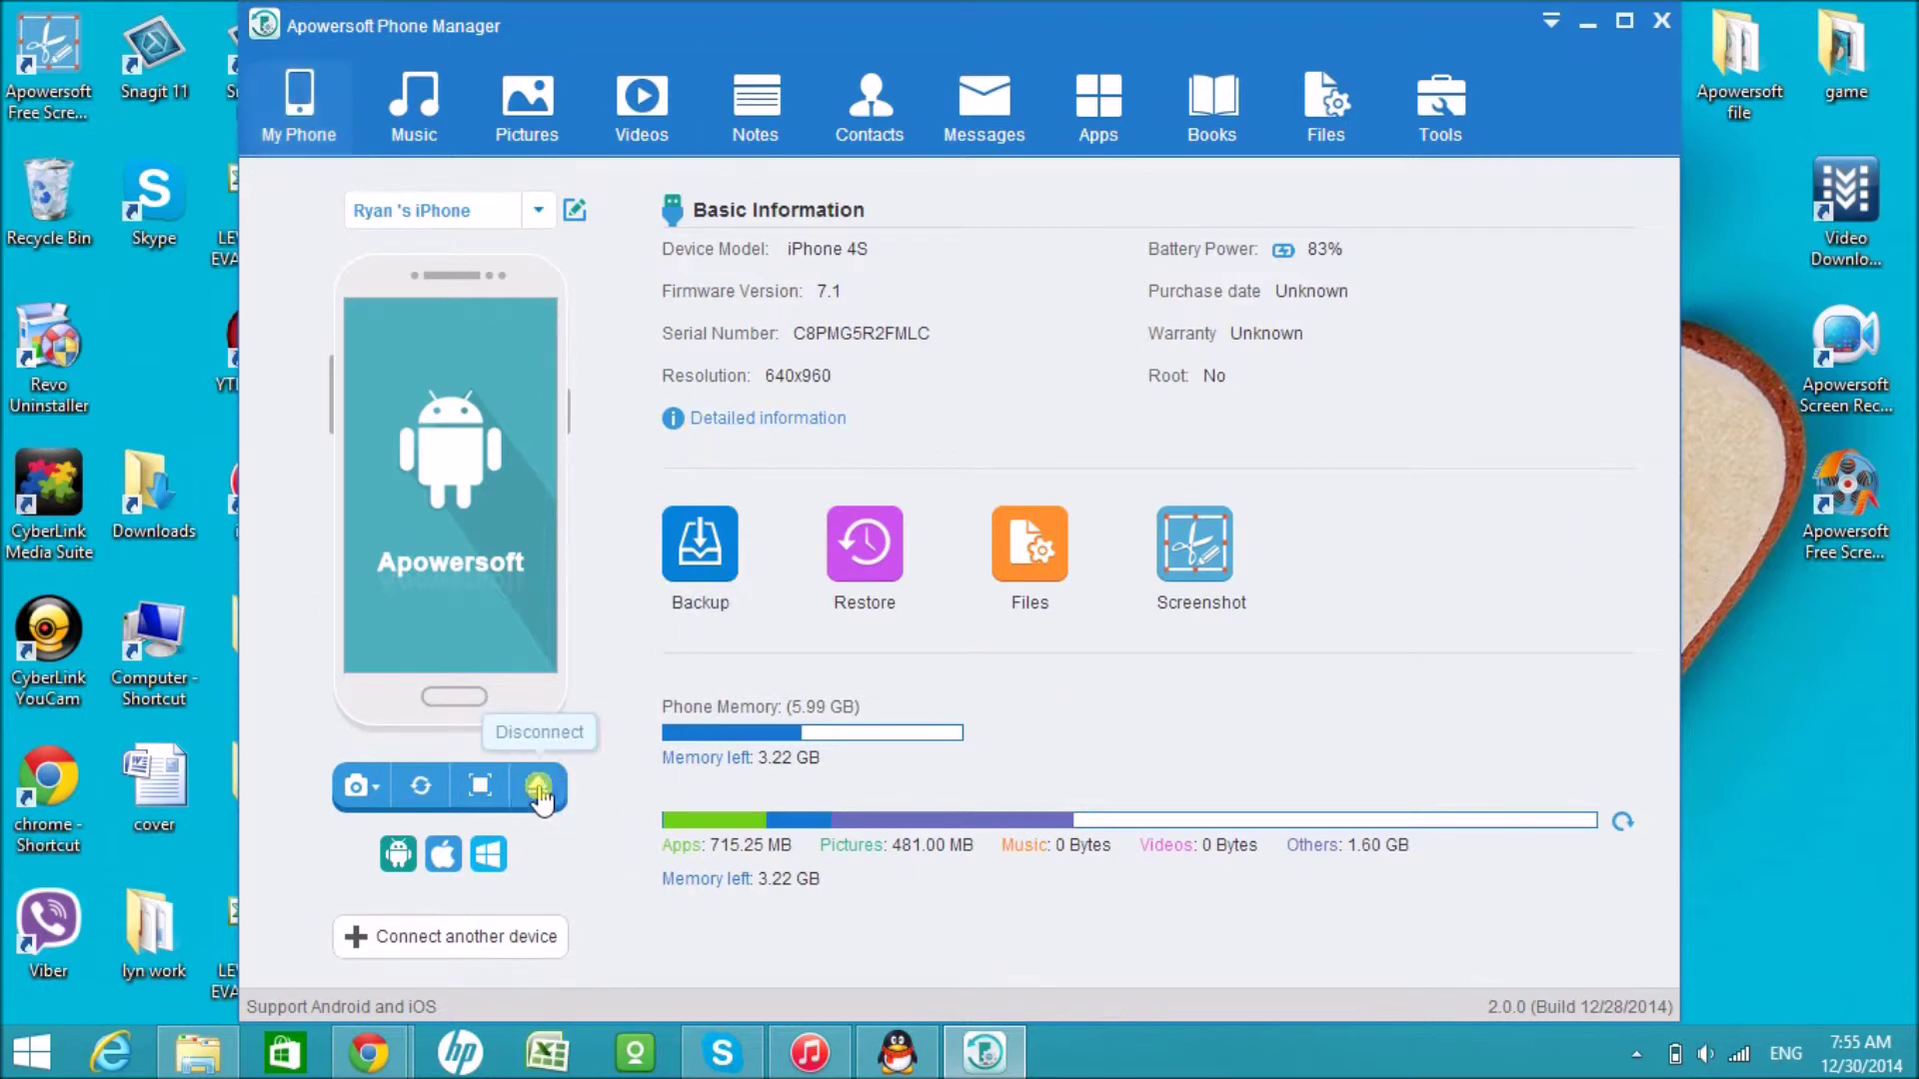